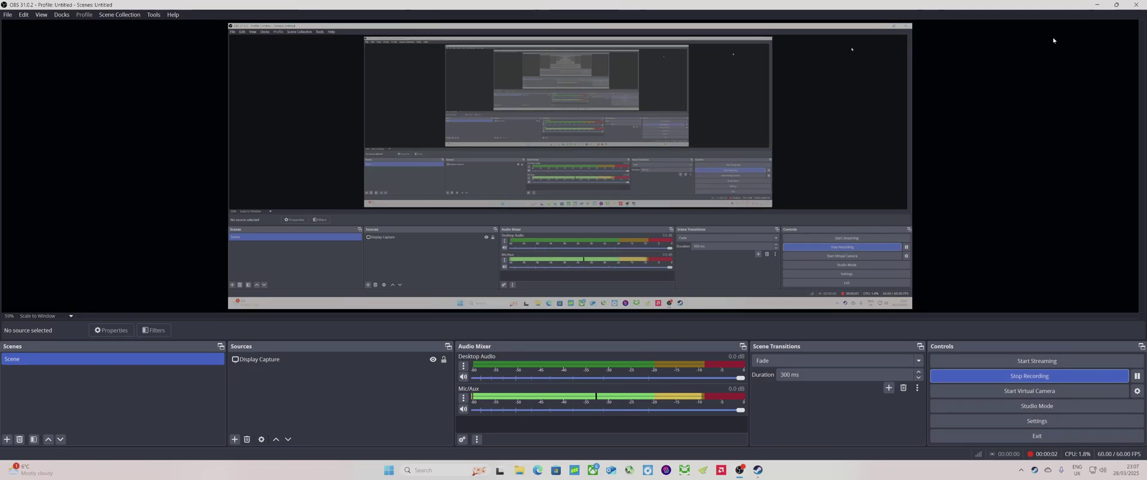
Step: Show the Metro Exodus Enhanced Edition page in the Steam library, returning to the desktop when done
key("super+d")
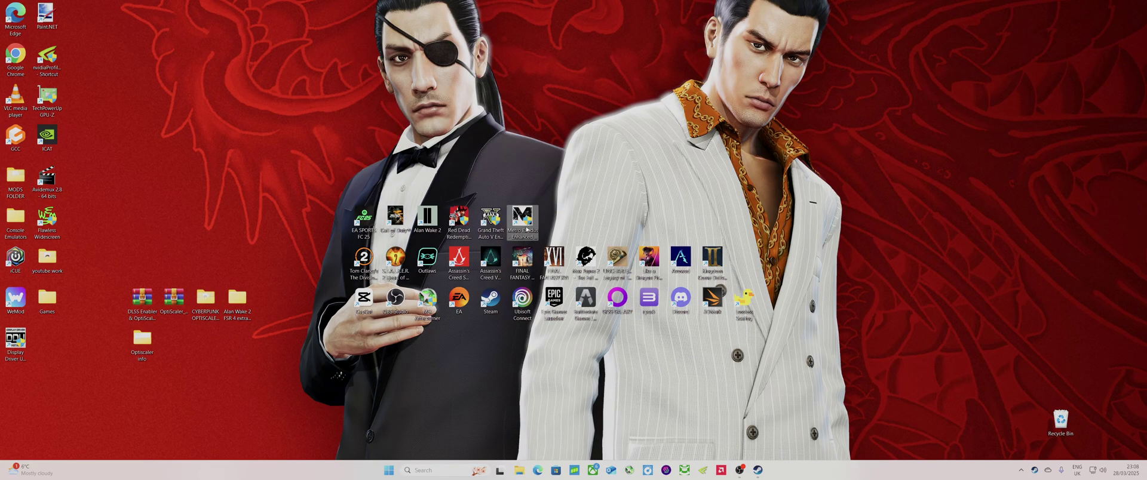
double_click(490, 299)
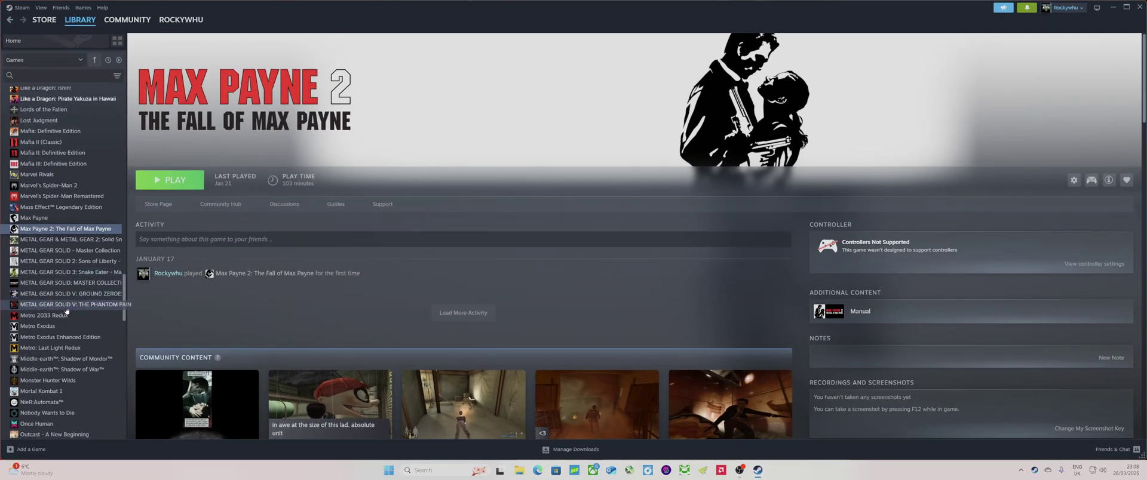
left_click(55, 338)
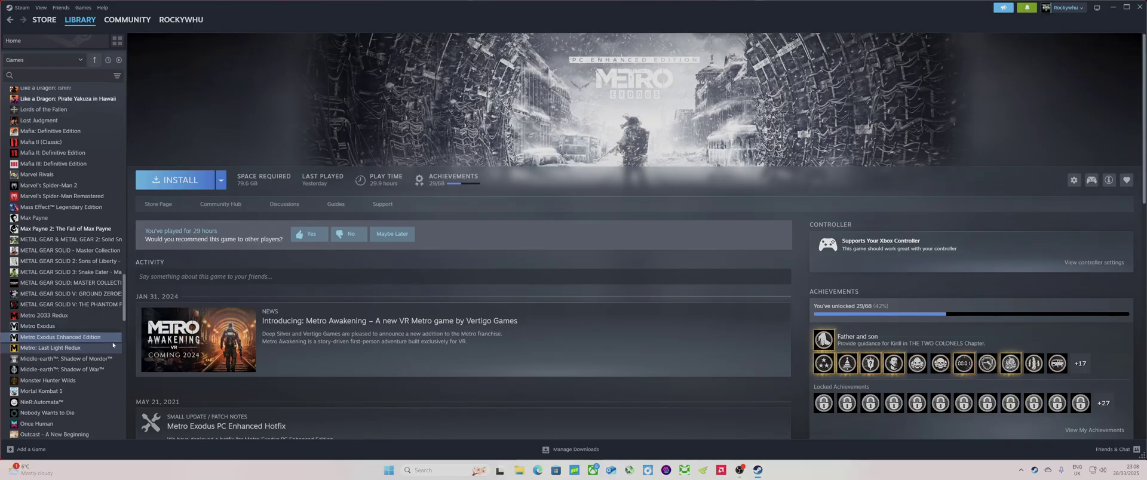
left_click(1115, 7)
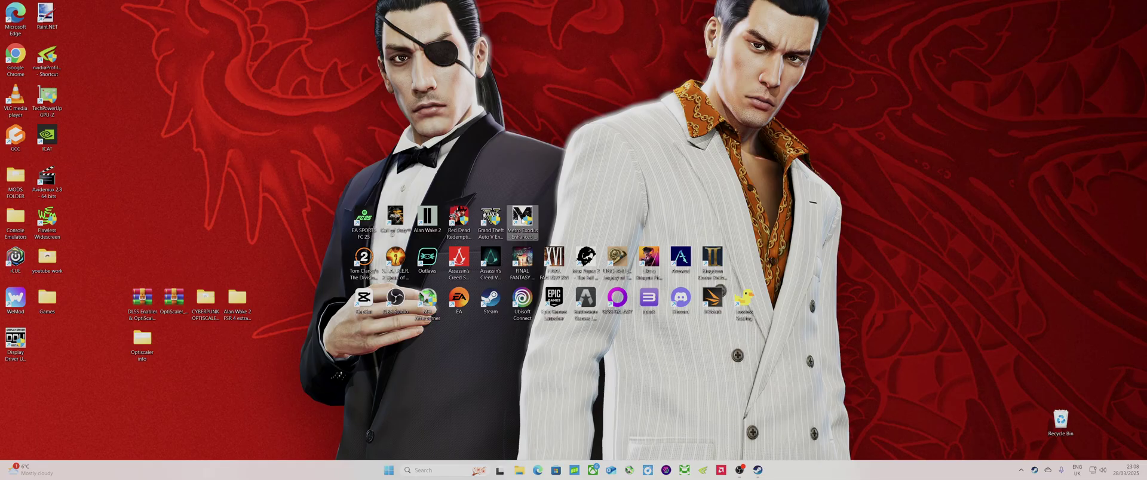
double_click(523, 222)
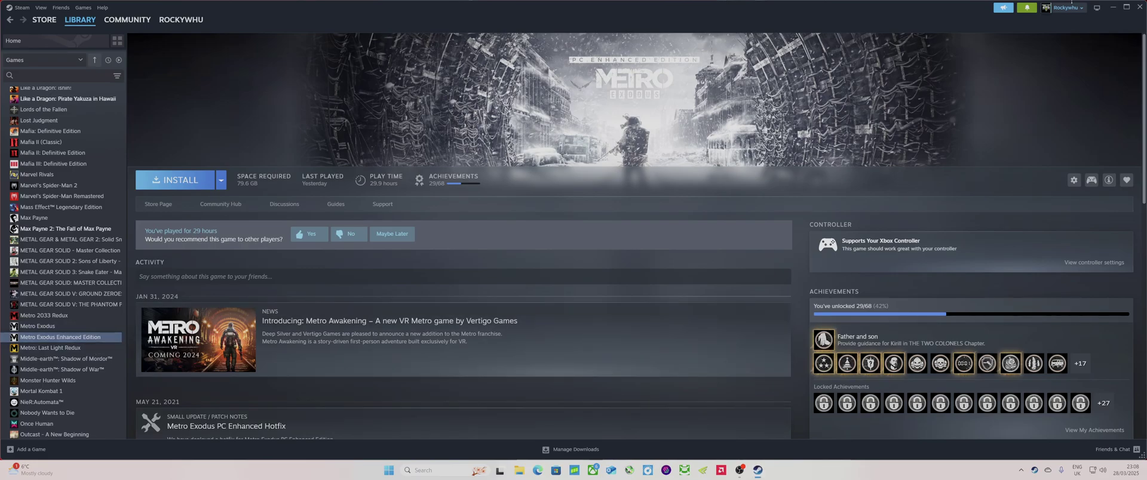
left_click(1115, 7)
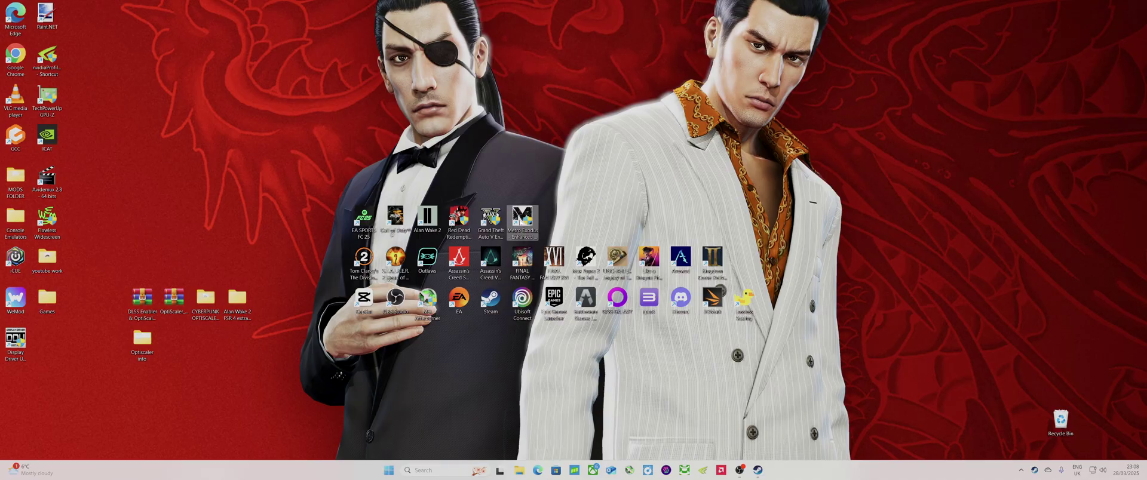
Step: Open the properties of the Metro Exodus - Enhanced Edition desktop shortcut and request its file location
right_click(521, 222)
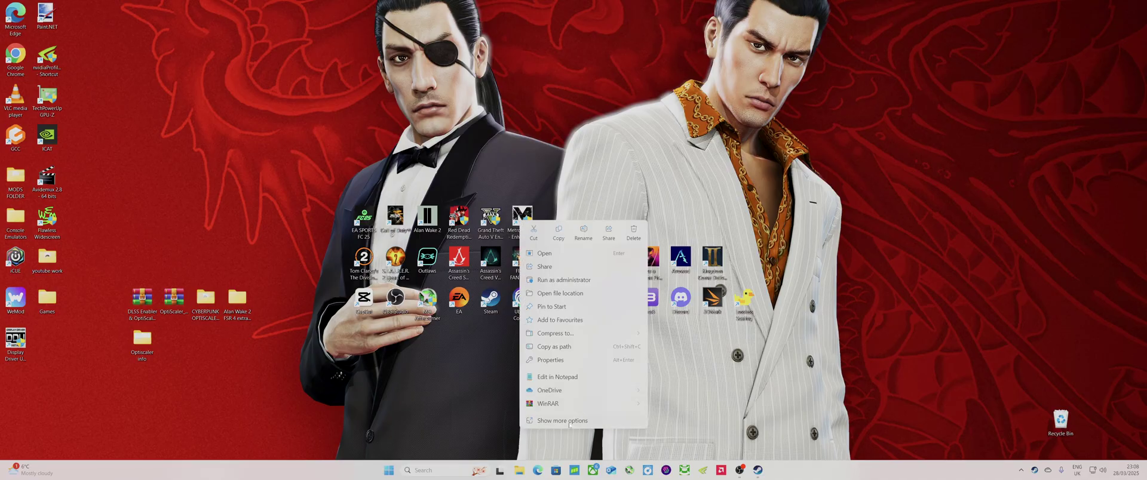
left_click(569, 422)
left_click(546, 429)
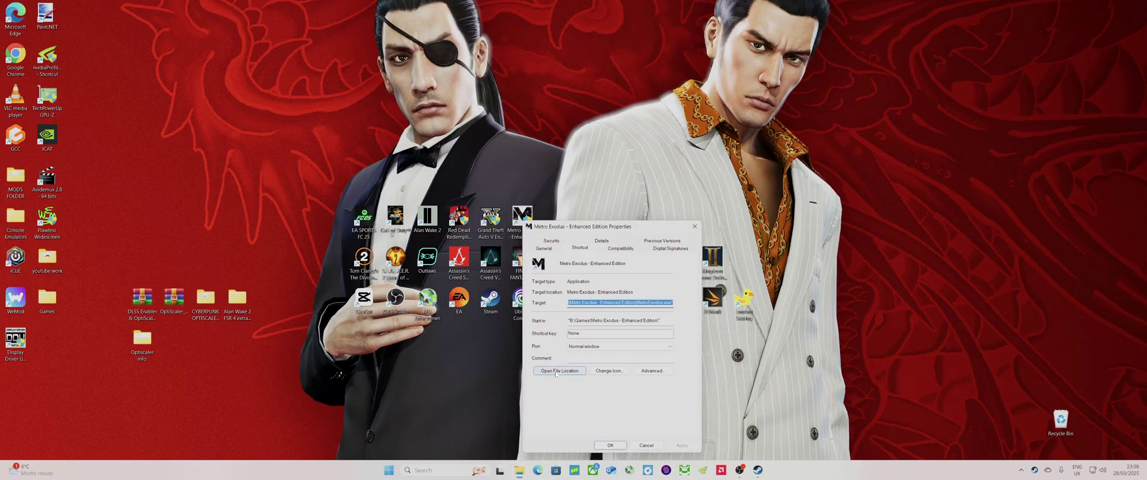
left_click(556, 372)
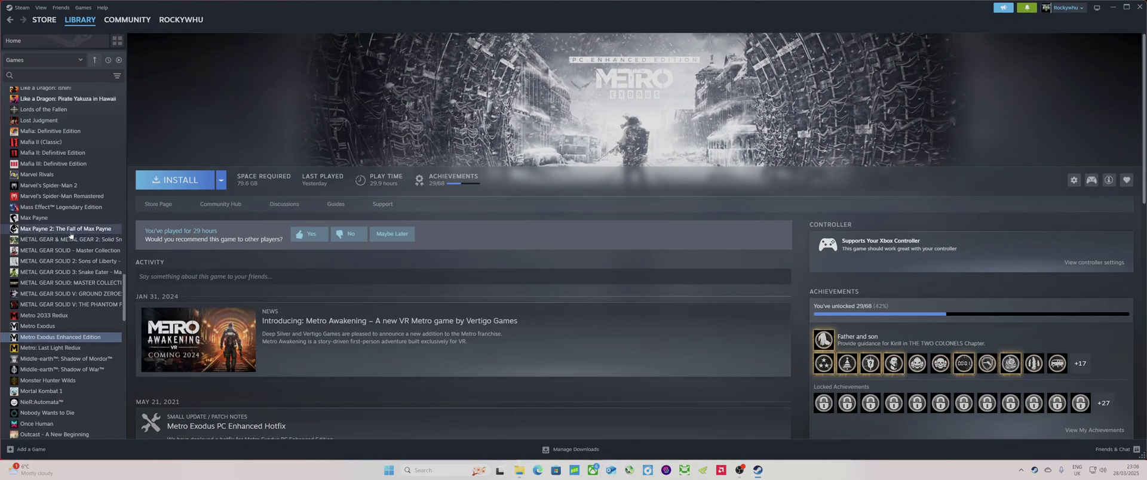
Step: View the installed files settings of Max Payne 2: The Fall of Max Payne in Steam, then minimise Steam
right_click(71, 230)
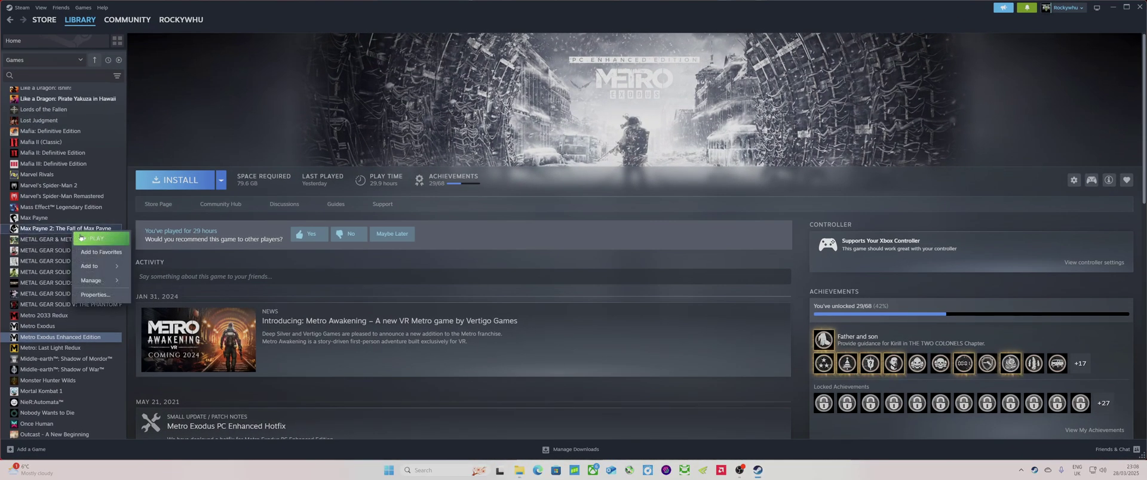
left_click(89, 310)
left_click(455, 196)
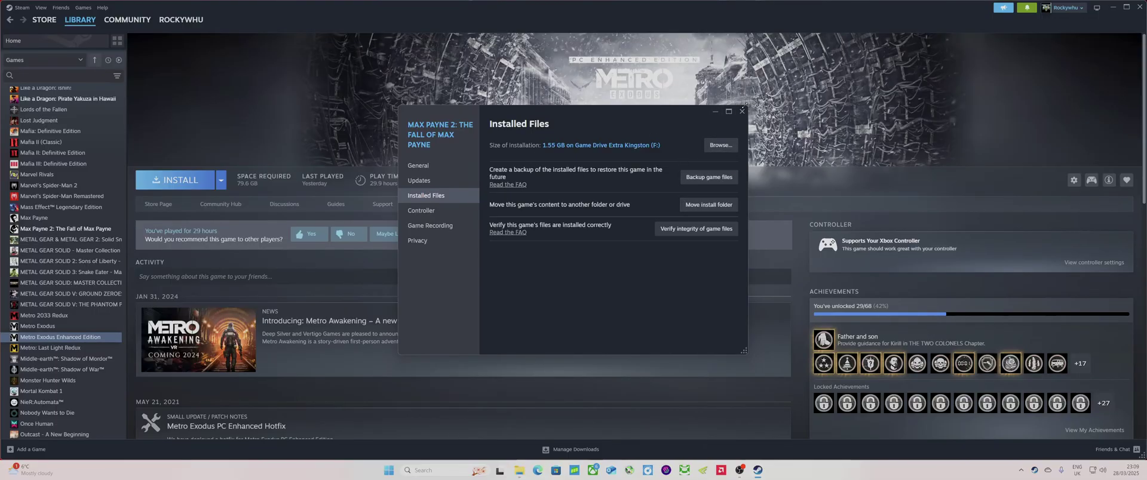
left_click(742, 110)
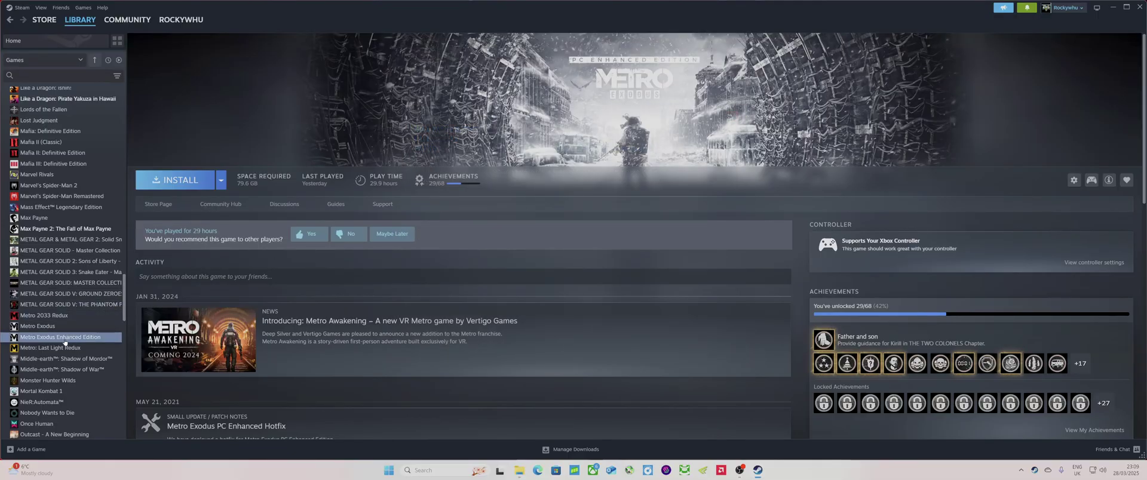
left_click(1112, 8)
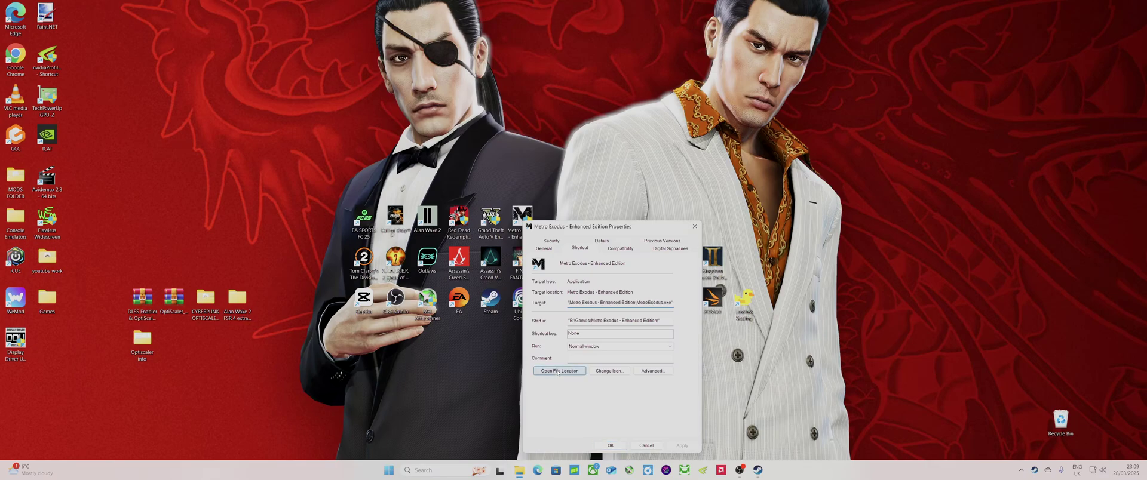
Step: Open the Metro Exodus - Enhanced Edition install folder from the shortcut's properties and look through its files
left_click(559, 371)
scroll(300, 184, "up", 10)
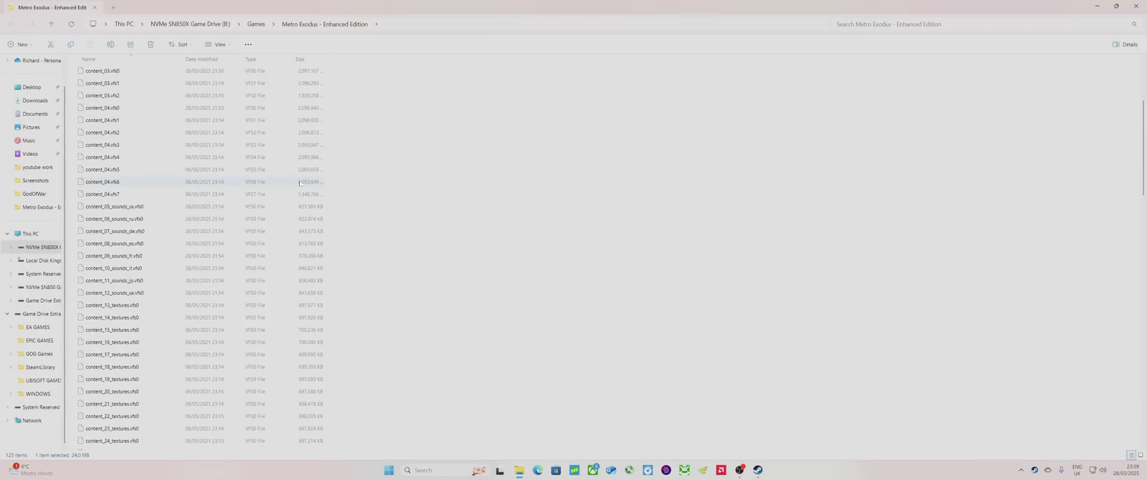
scroll(300, 183, "up", 5)
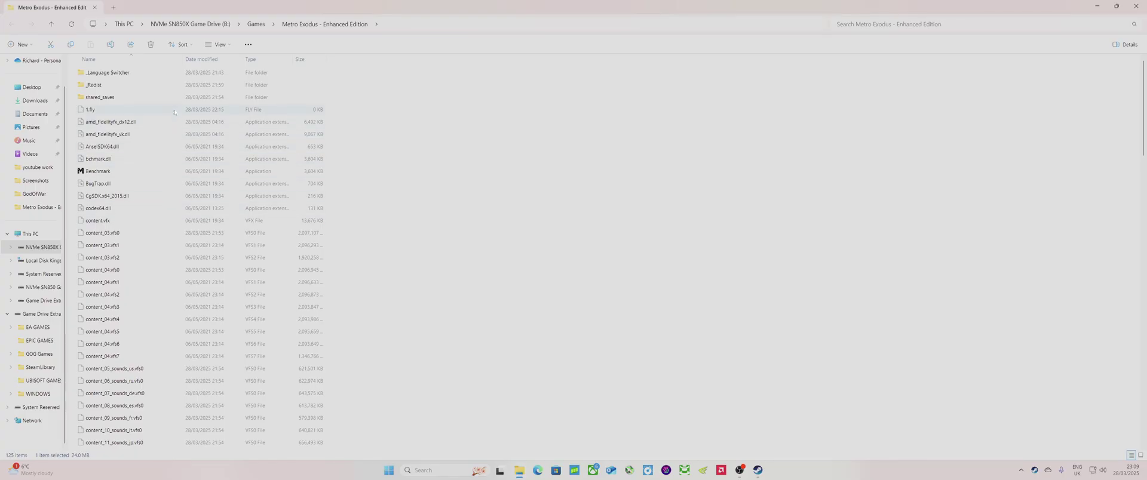
left_click_drag(1143, 77, 1143, 231)
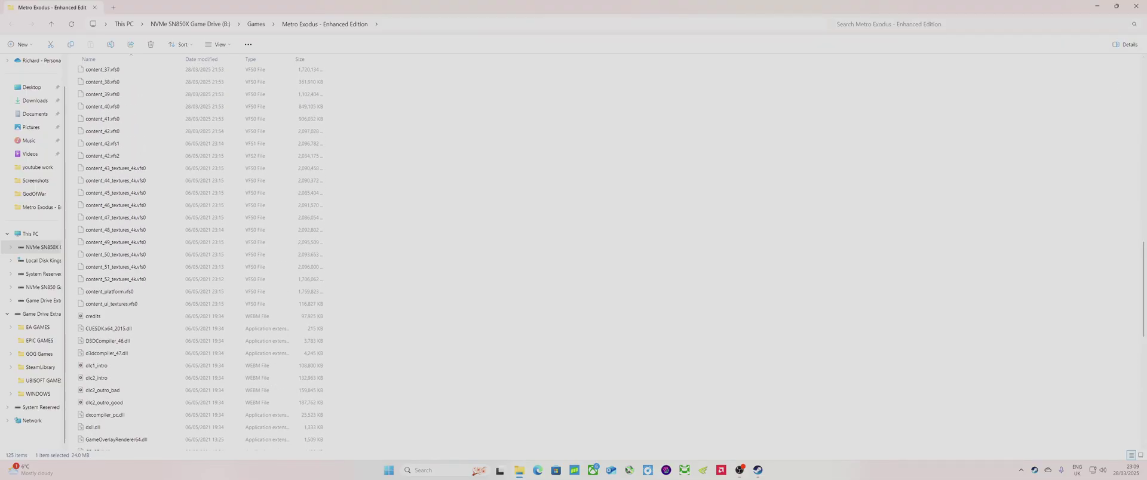
Step: Copy the seven loose files from the OptiScaler_v0.7.7-pre7_20250328.7z archive, with the game folder window reduced in size
left_click(1117, 6)
double_click(141, 300)
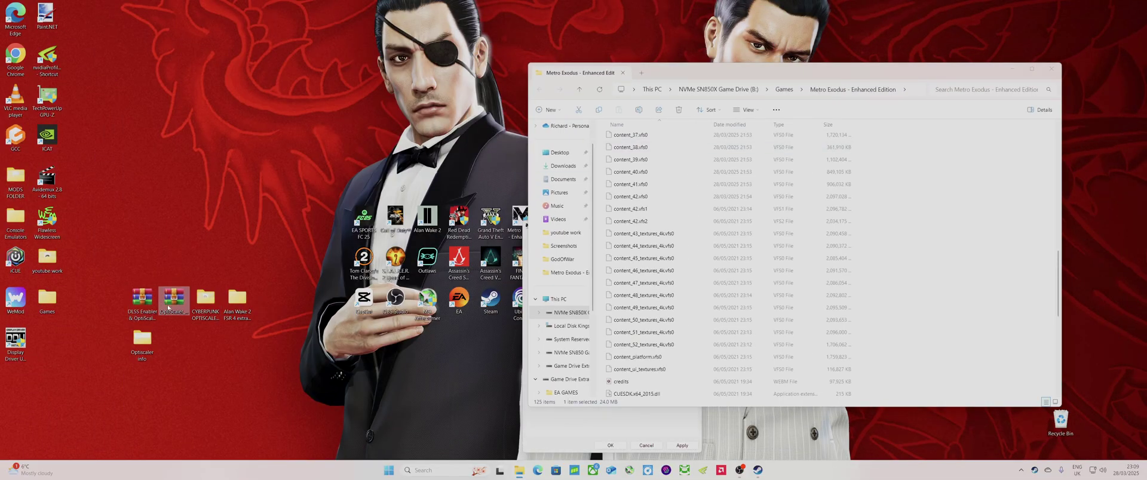
left_click_drag(57, 373, 60, 276)
right_click(60, 284)
left_click(98, 298)
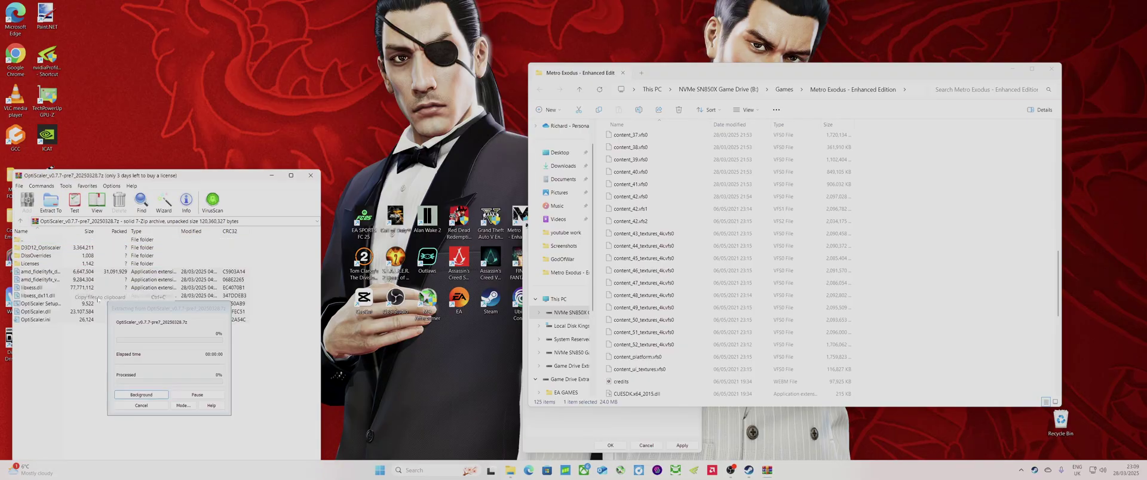
Step: Paste the OptiScaler files into the Metro Exodus - Enhanced Edition folder, replacing files with the same names
left_click(887, 228)
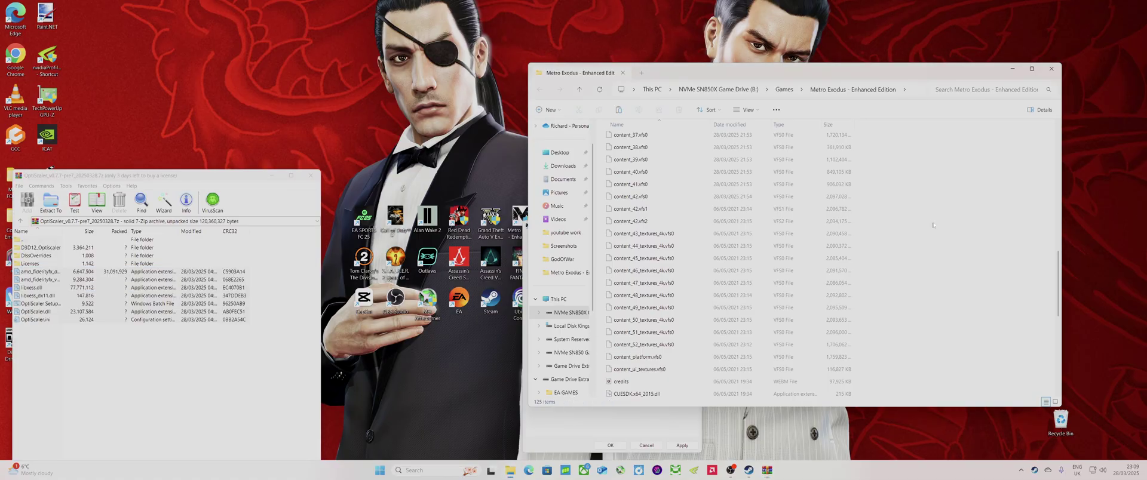
right_click(914, 258)
left_click(926, 272)
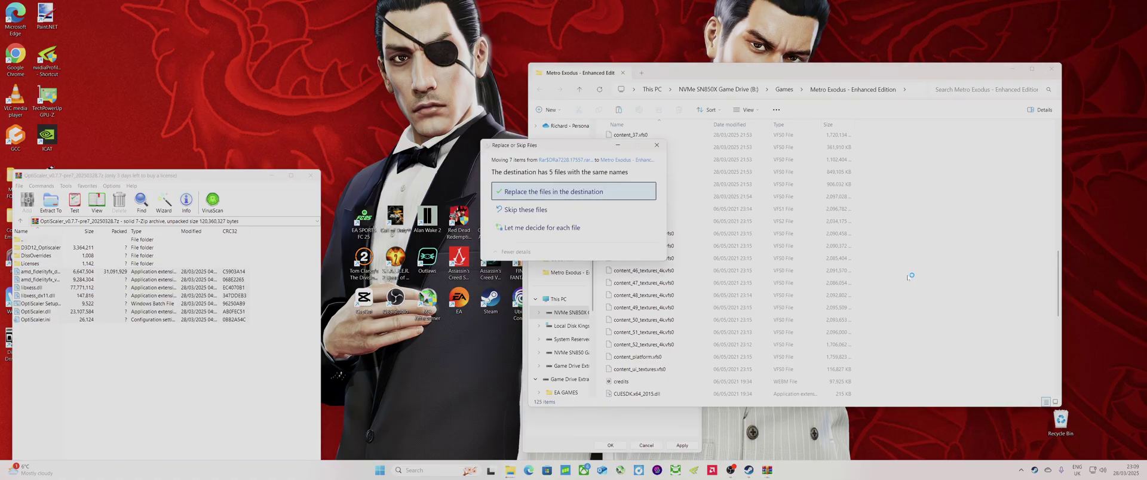
left_click(556, 192)
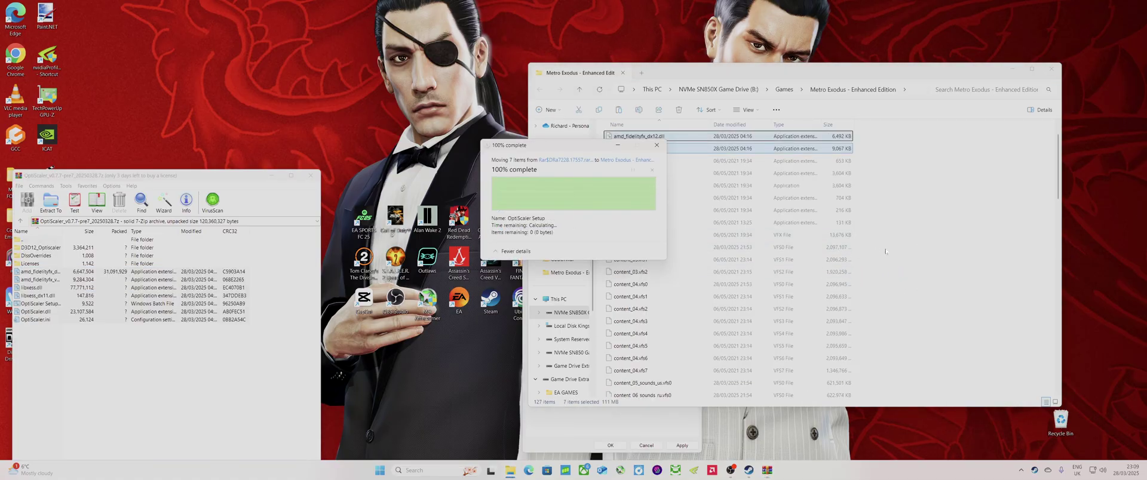
Step: Run the OptiScaler Setup batch file from the game folder, allowing it past the SmartScreen warning
scroll(886, 293, "down", 15)
scroll(886, 293, "down", 10)
left_click(887, 295)
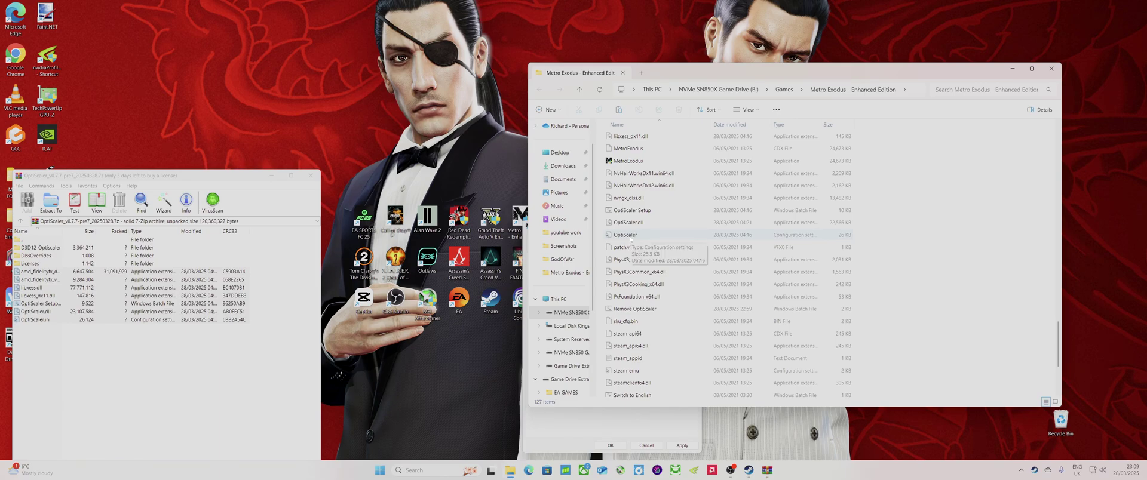
double_click(634, 211)
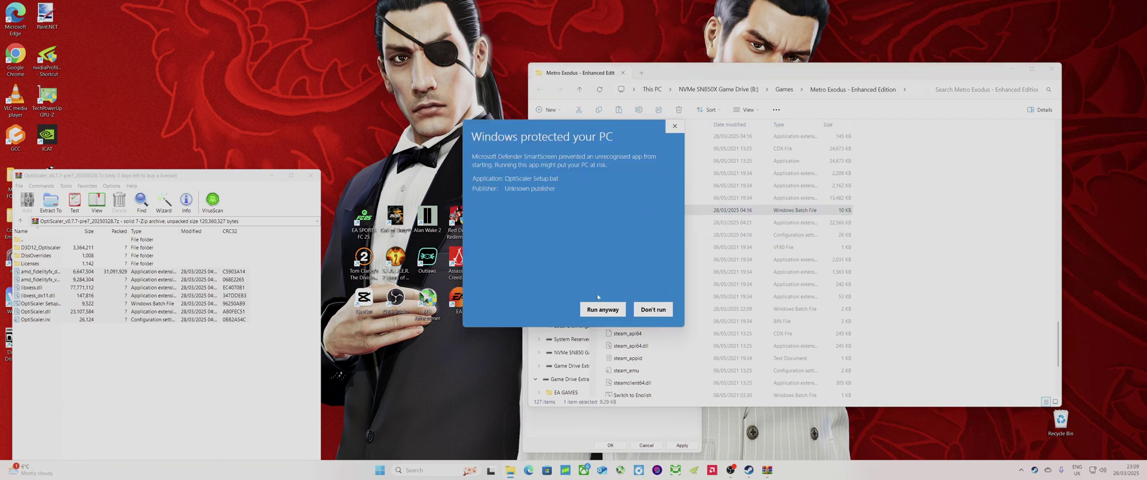
left_click(600, 308)
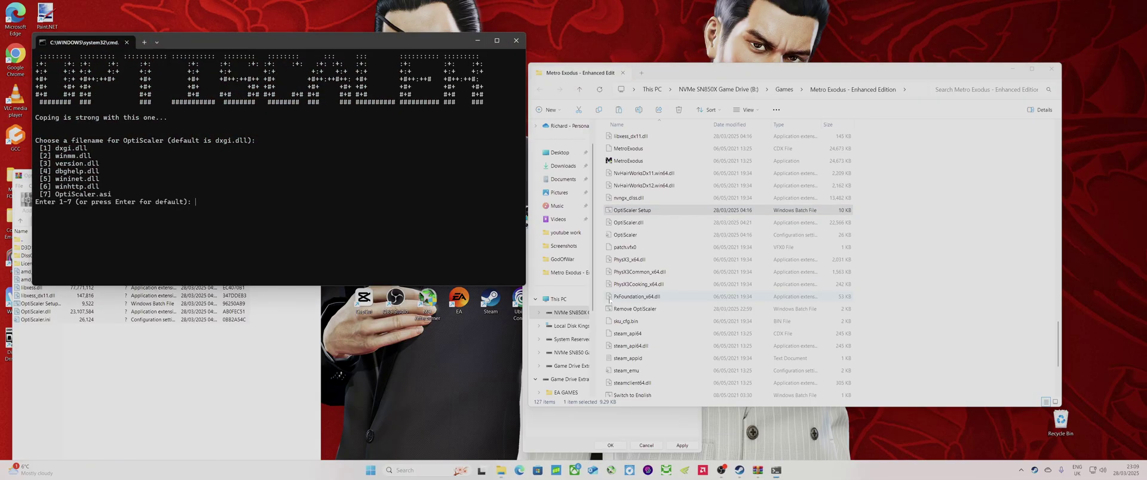
Step: Complete the OptiScaler setup with dxgi.dll as filename, AMD/Intel as GPU and 1 for the last prompt, then close the console
type("1")
key("Return")
type("1")
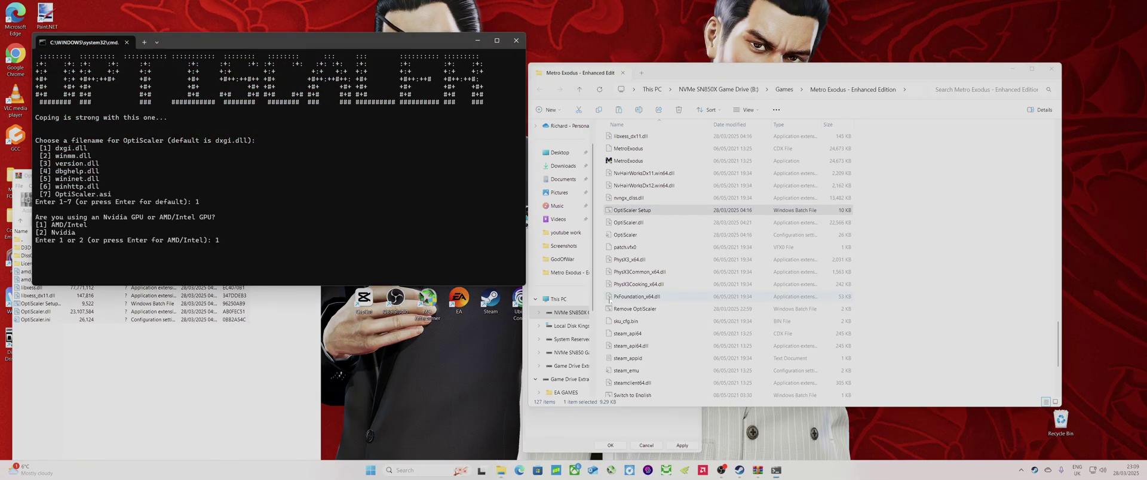
key("Return")
type("1")
key("Return")
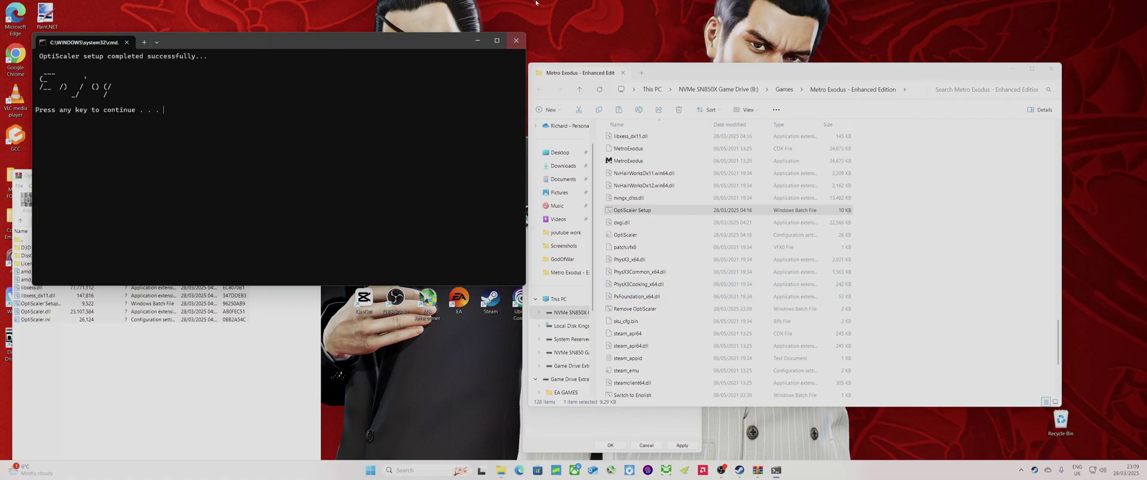
left_click(516, 40)
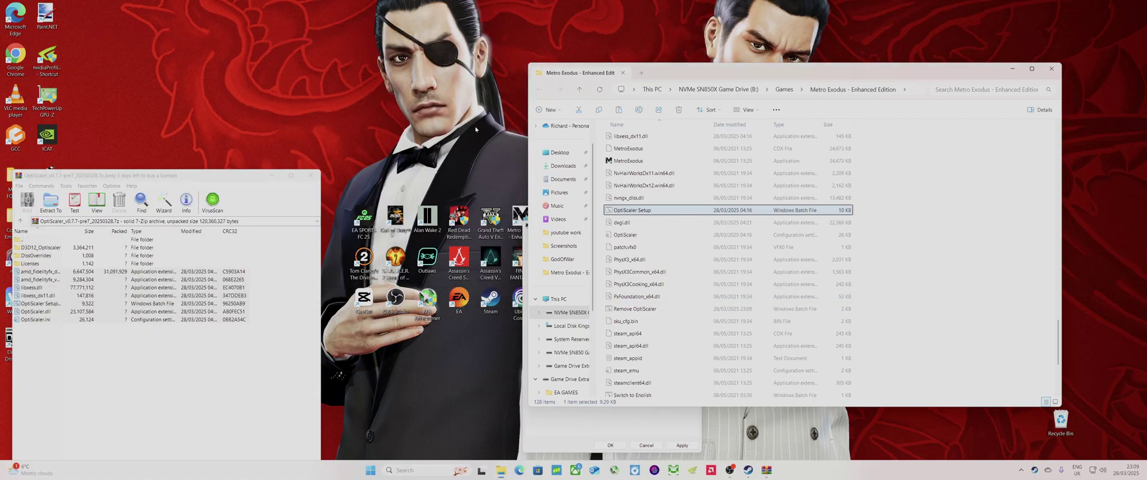
Step: Close the archive and game folder windows and apply the shortcut's properties with administrator permission
left_click(315, 178)
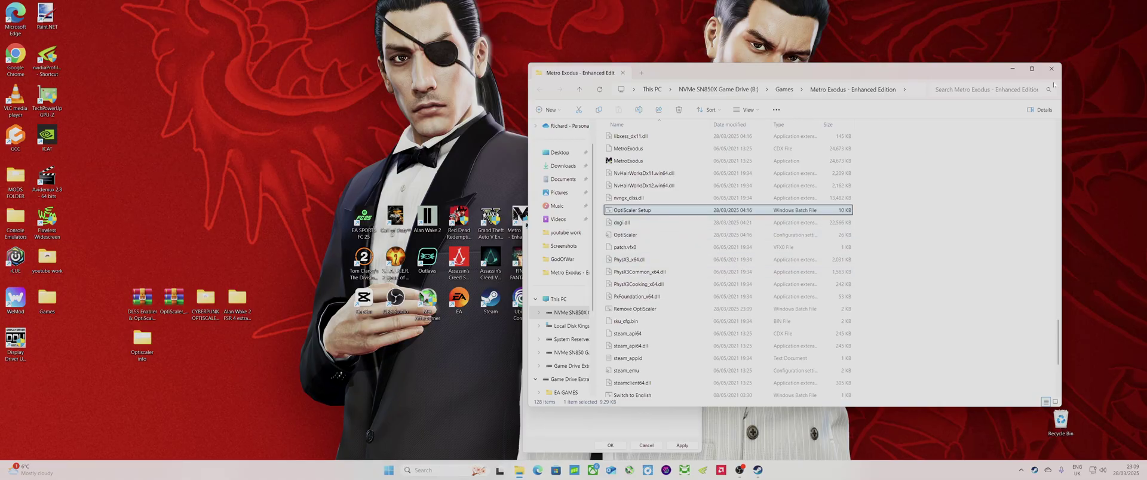
left_click(1051, 68)
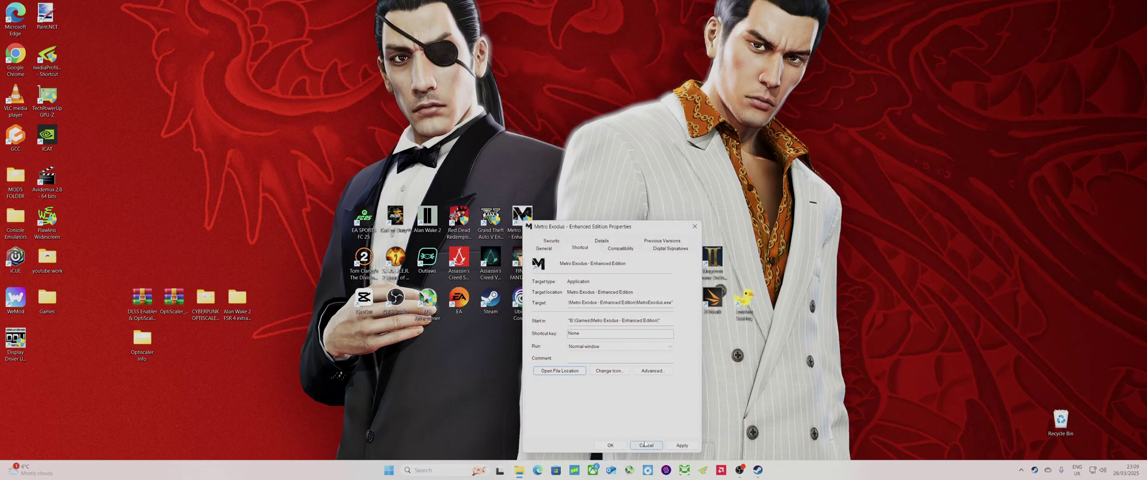
left_click(681, 445)
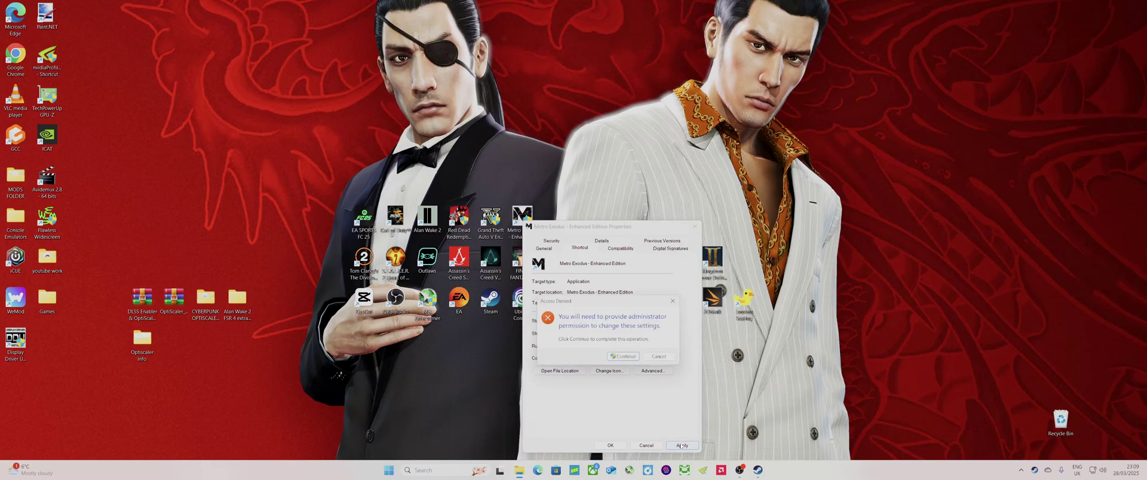
left_click(619, 357)
left_click(610, 446)
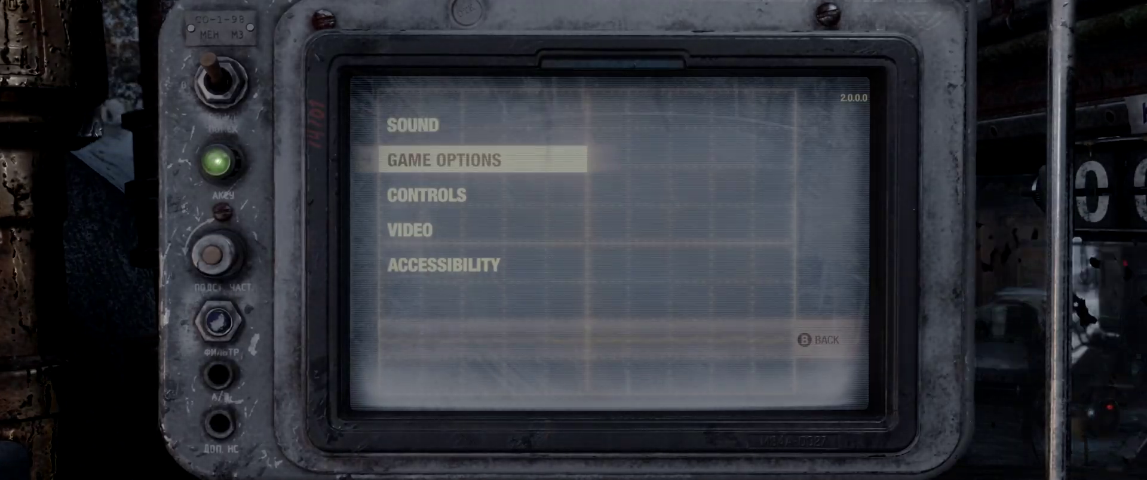
Step: In the game's video settings, advance the NVIDIA DLSS mode by three options
key("Down")
key("Down")
key("Return")
key("Down")
key("Down")
key("Down")
key("Down")
key("Down")
key("Down")
key("Down")
key("Down")
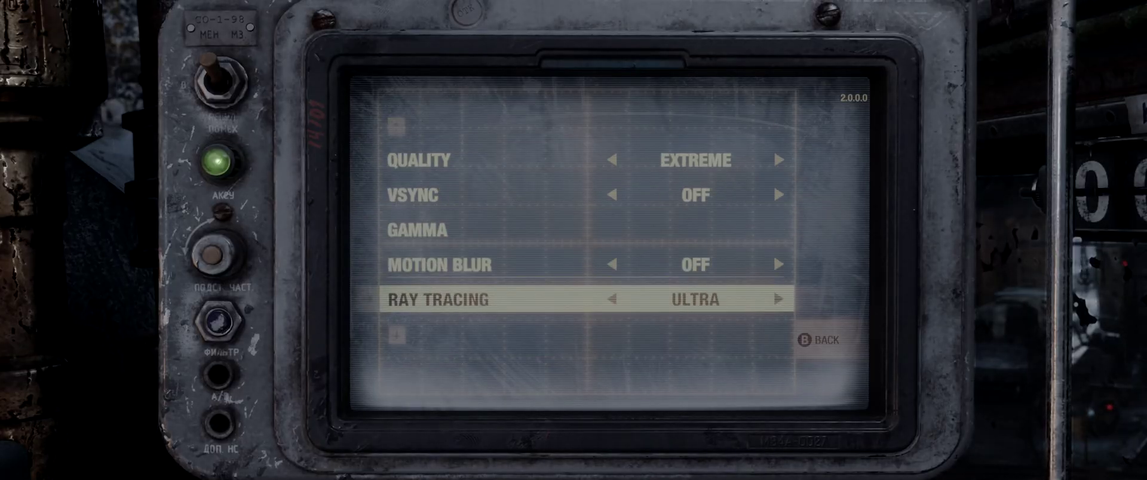
key("Up")
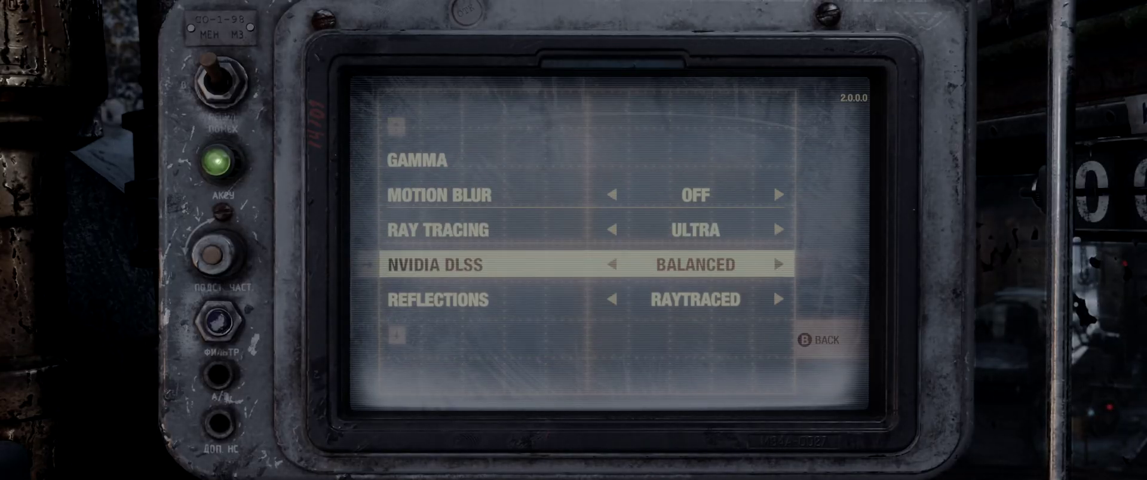
key("Right")
key("Right")
key("Right")
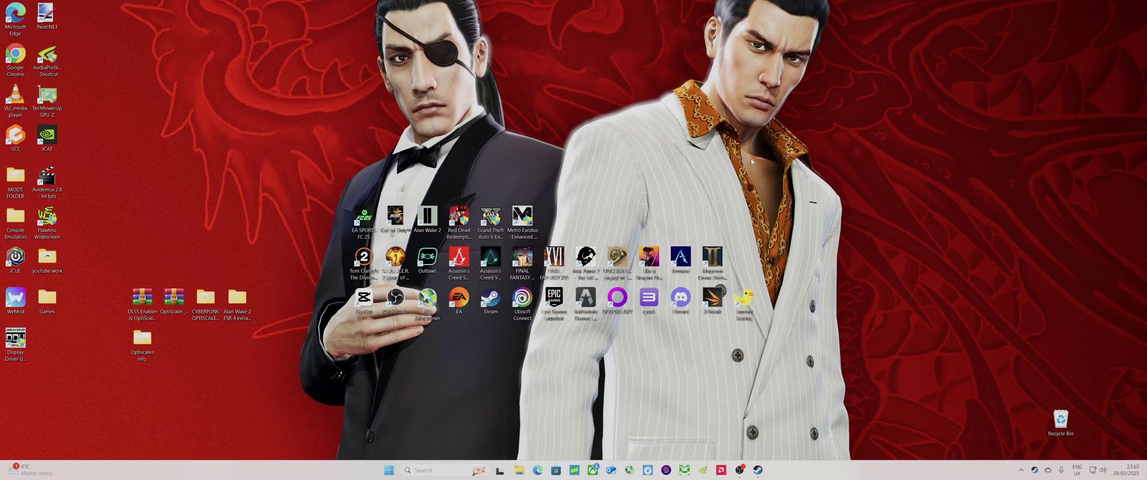
Step: Open the game's install folder from the properties of the Metro Exodus Enhanced Edition desktop shortcut
right_click(521, 232)
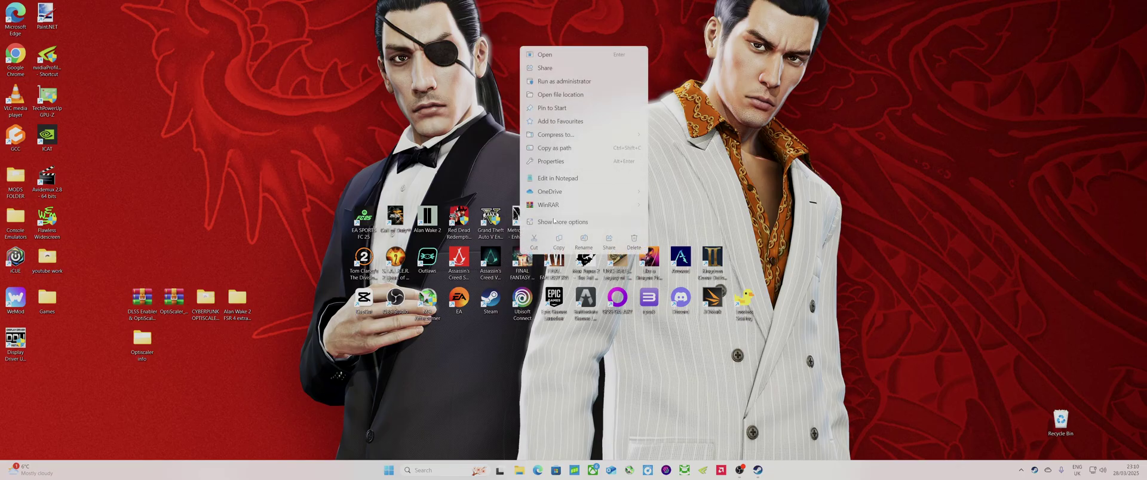
left_click(554, 221)
left_click(553, 440)
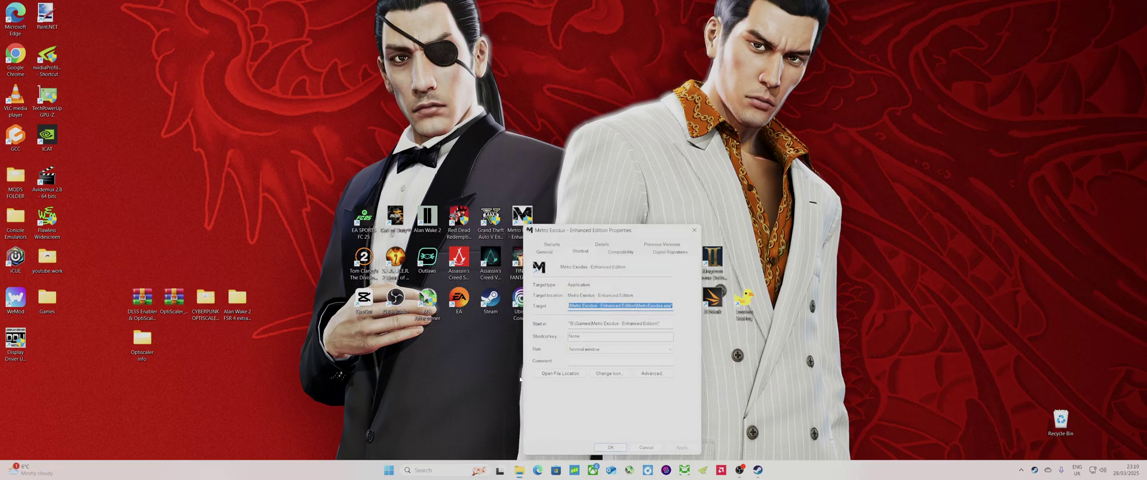
left_click(554, 376)
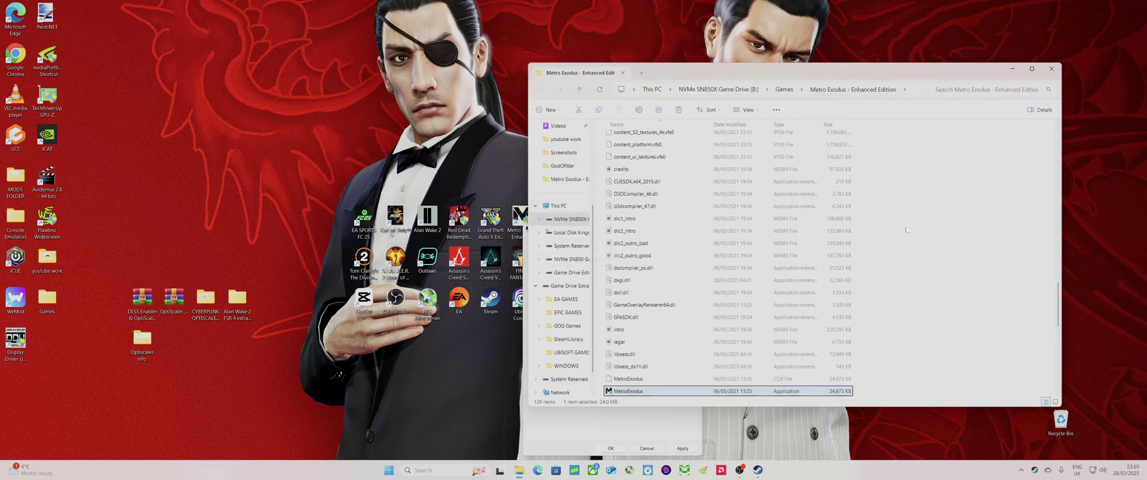
Step: Find the OptiScaler configuration settings file in the game folder and open it for editing
scroll(738, 215, "down", 10)
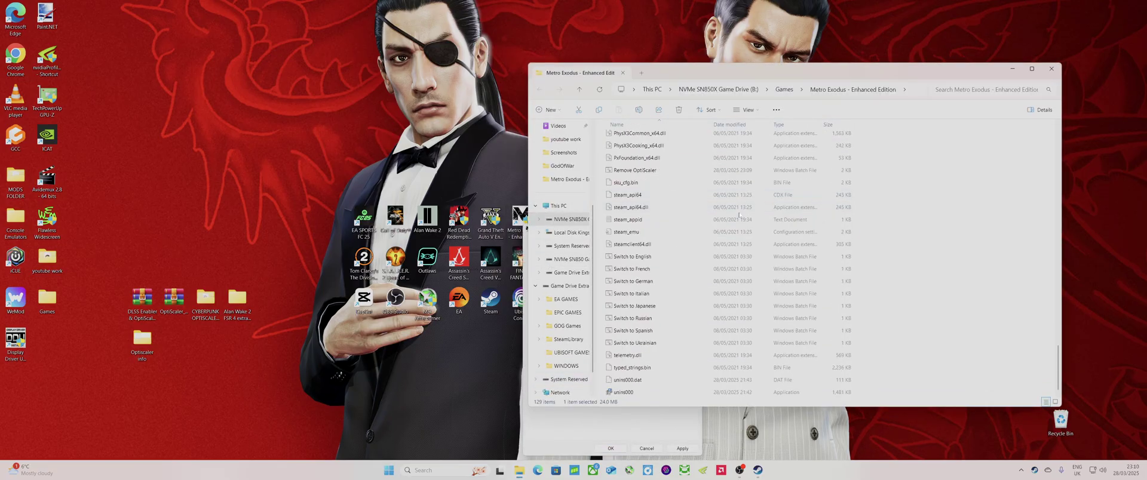
scroll(737, 215, "up", 4)
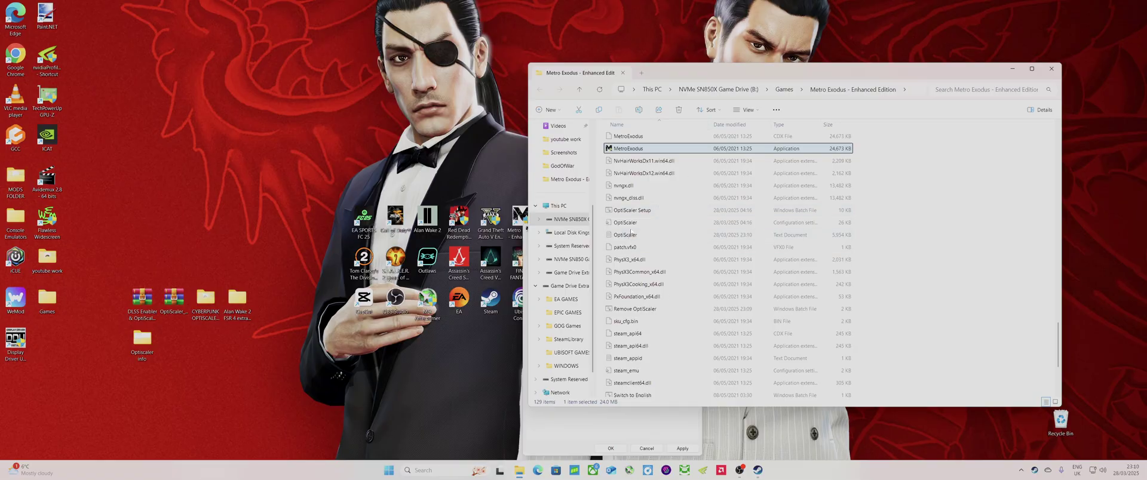
left_click(633, 224)
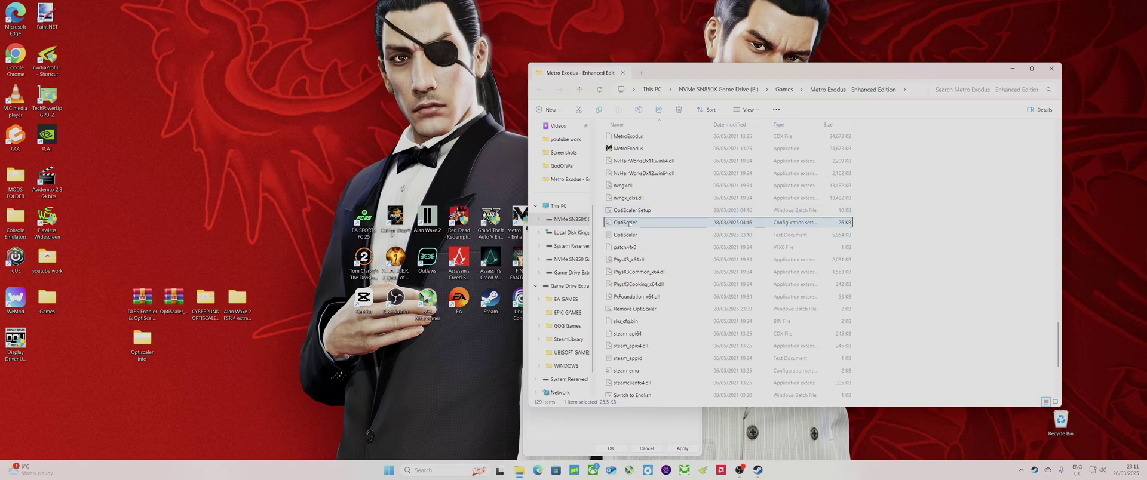
double_click(628, 223)
Step: Set Dx12Upscaler to fsr31 in the [Upscalers] section and save the configuration file
left_click(188, 61)
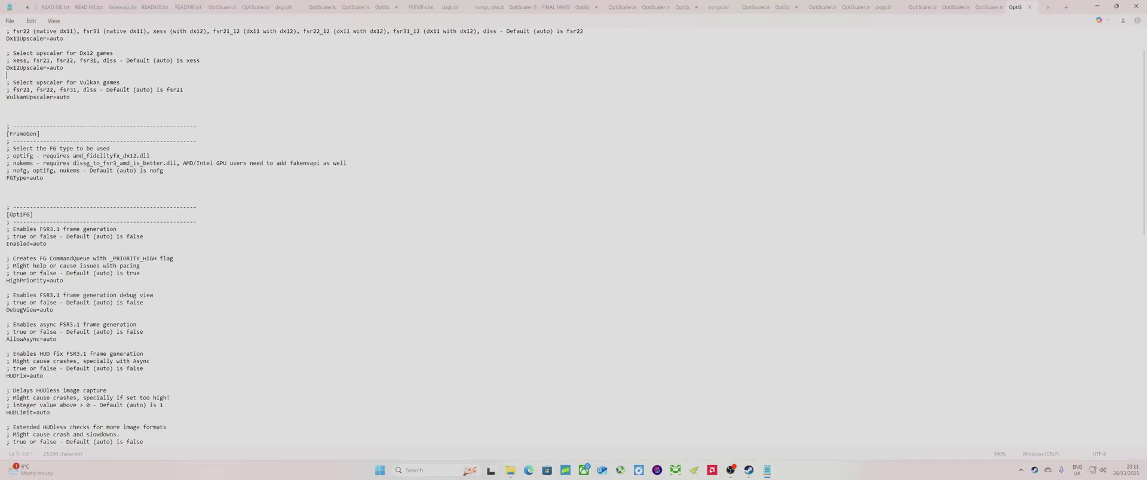
scroll(574, 239, "up", 2)
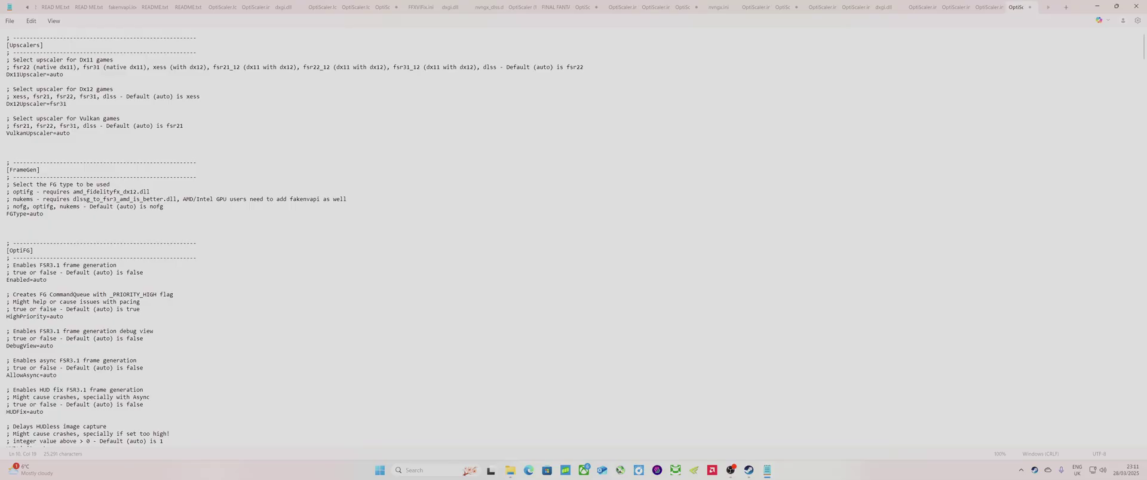
left_click(10, 21)
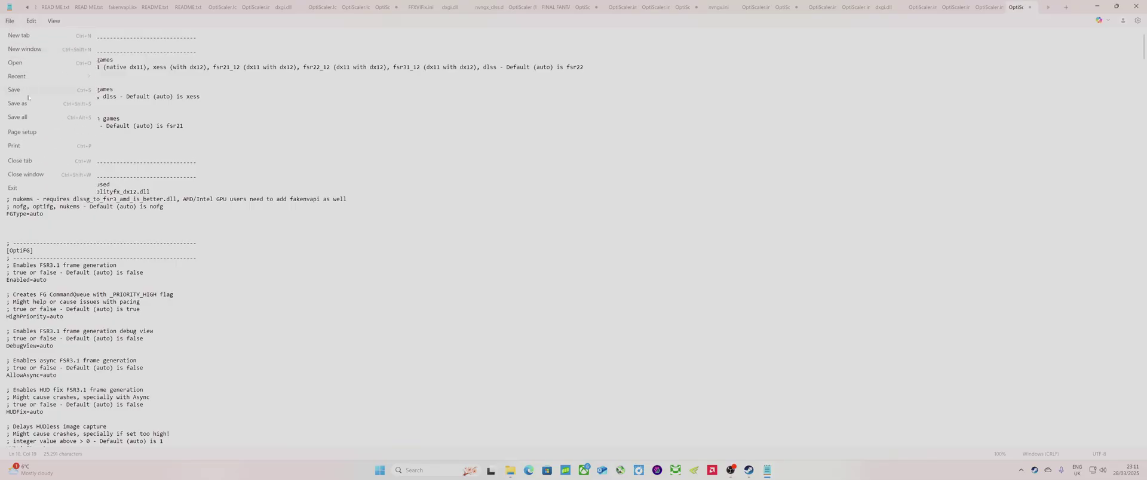
left_click(14, 90)
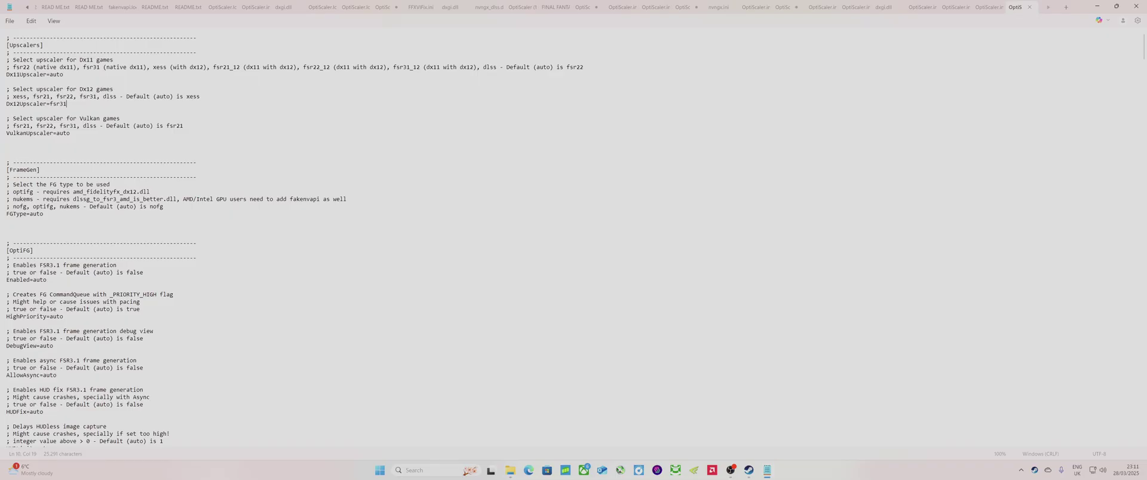
Step: Set Fsr4Update to true in the [FSR] section of the OptiScaler configuration file
scroll(294, 237, "down", 20)
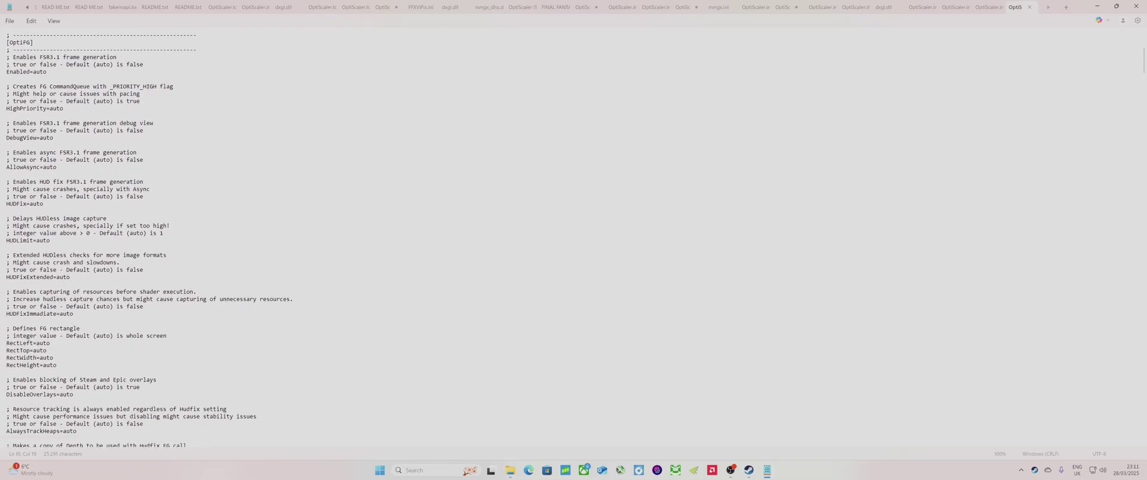
scroll(294, 237, "down", 20)
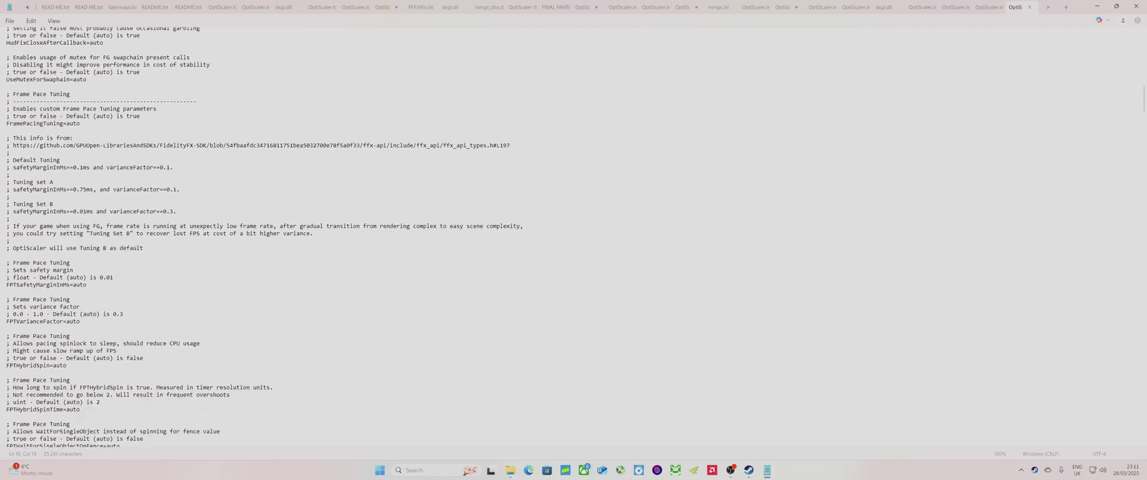
scroll(294, 237, "down", 10)
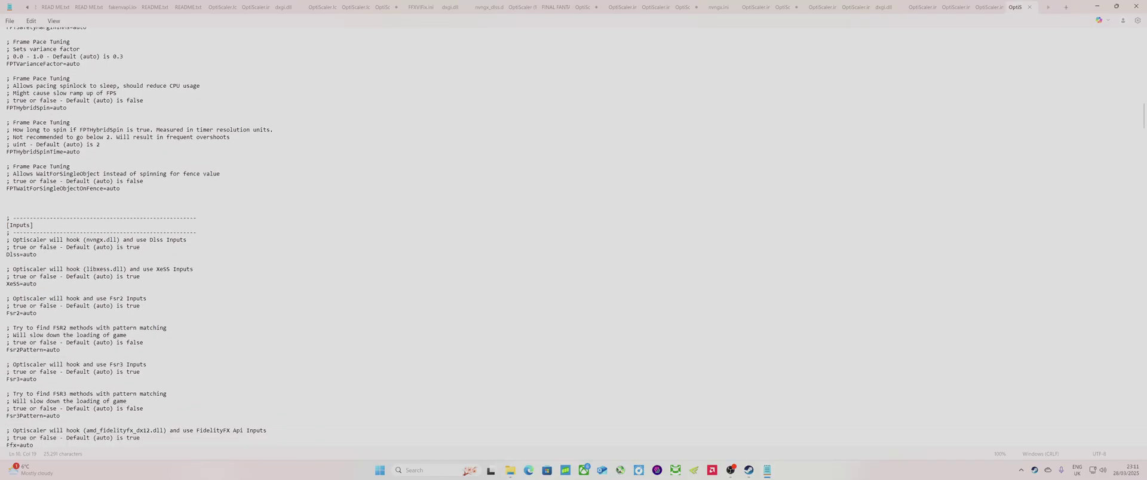
scroll(294, 237, "down", 12)
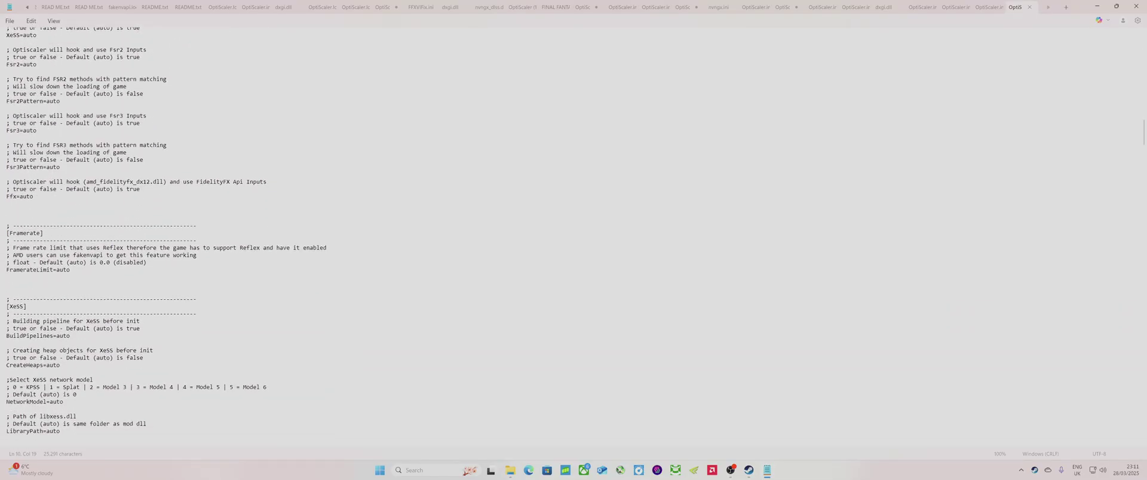
scroll(294, 237, "down", 7)
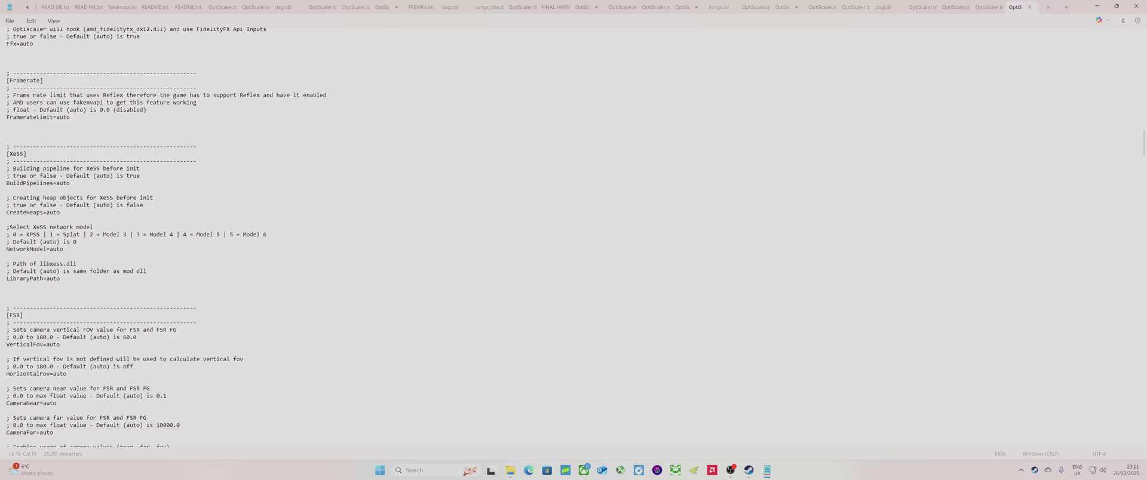
scroll(294, 238, "down", 6)
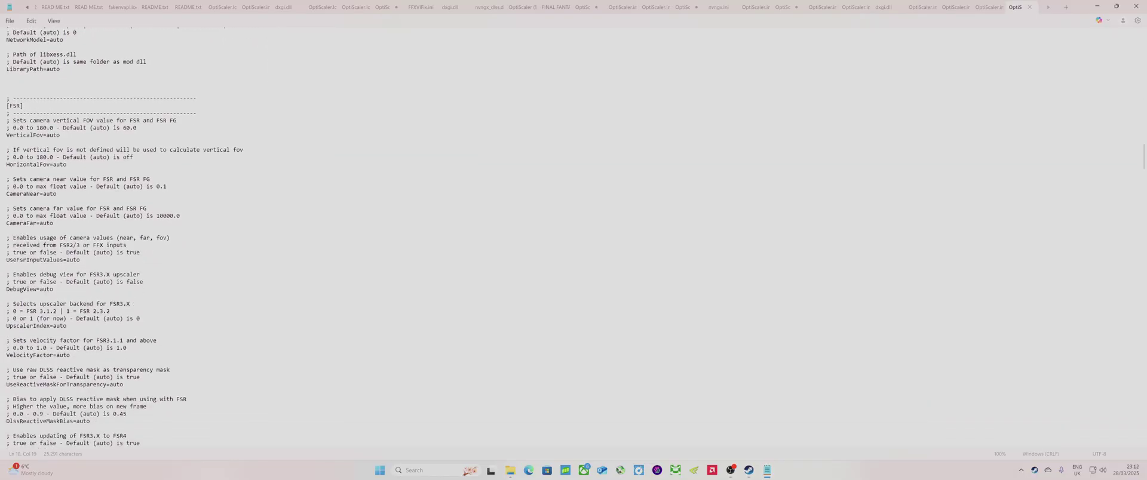
scroll(124, 237, "down", 4)
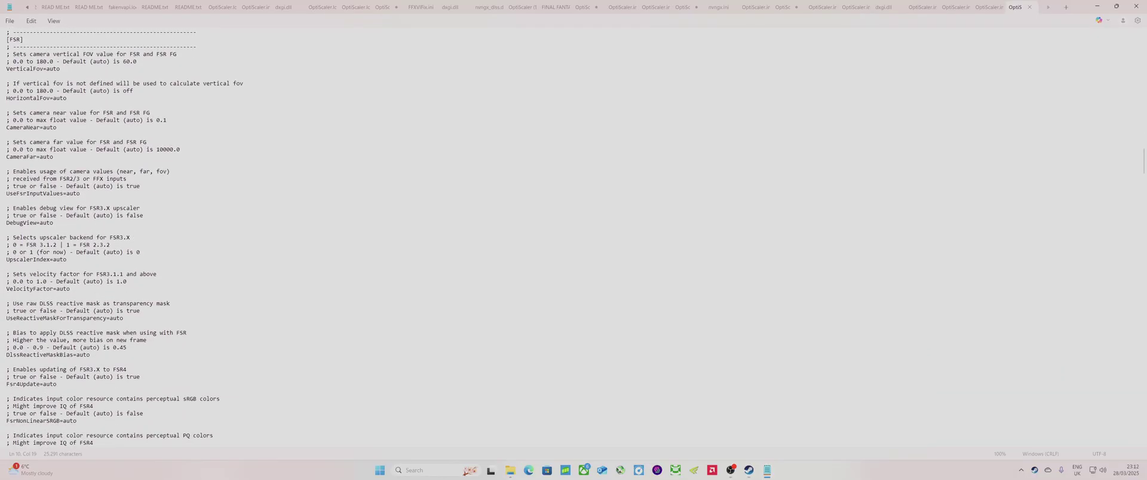
scroll(135, 237, "down", 3)
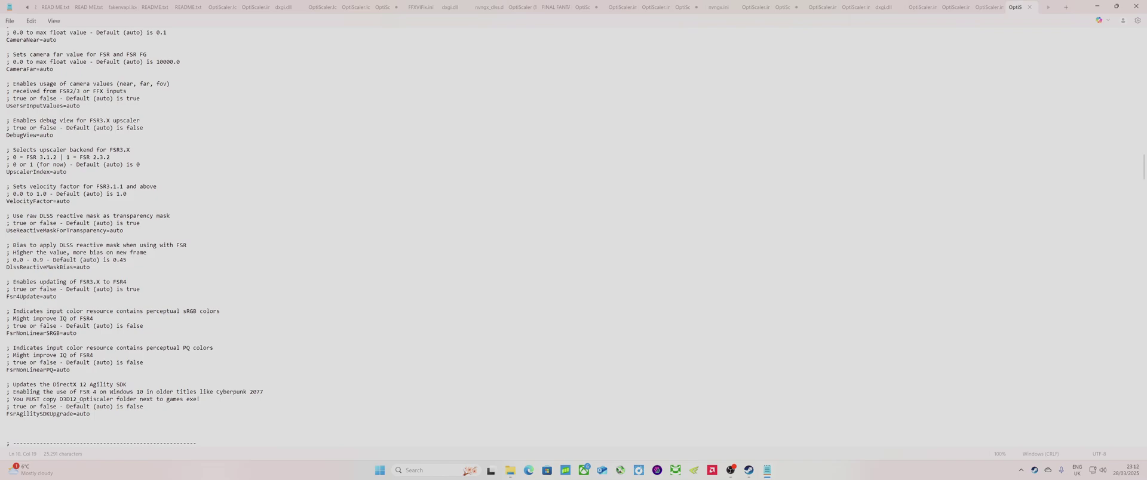
scroll(135, 237, "up", 4)
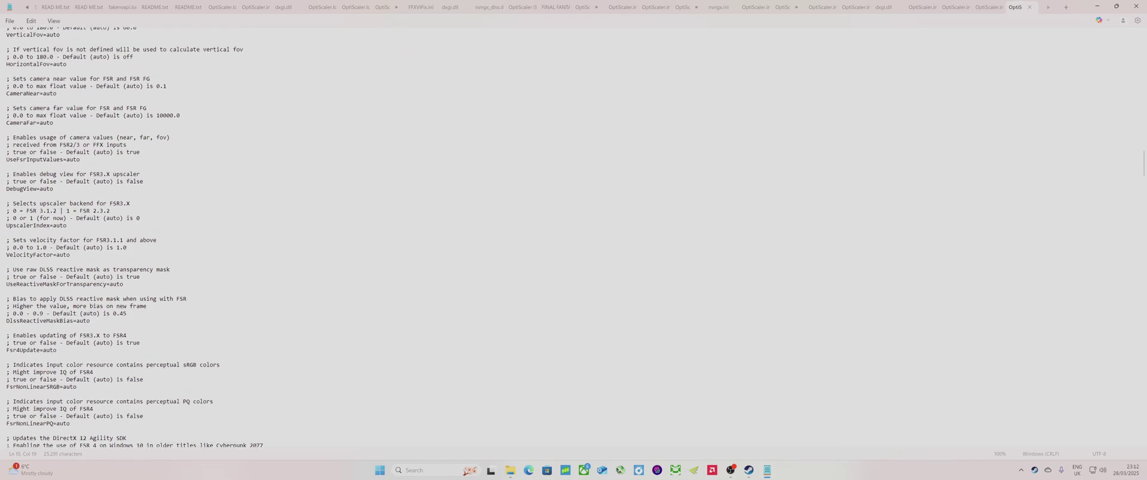
scroll(135, 237, "up", 2)
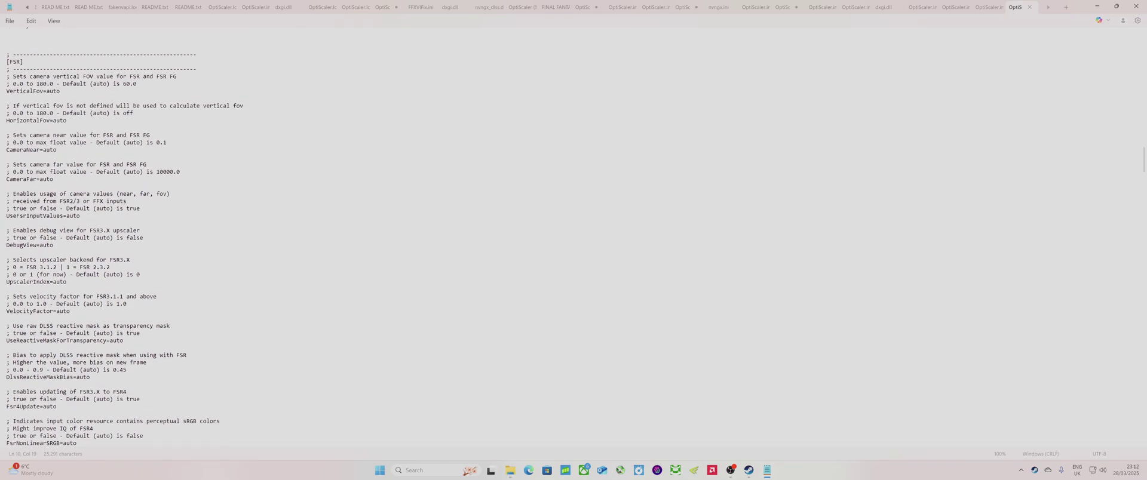
scroll(134, 236, "down", 3)
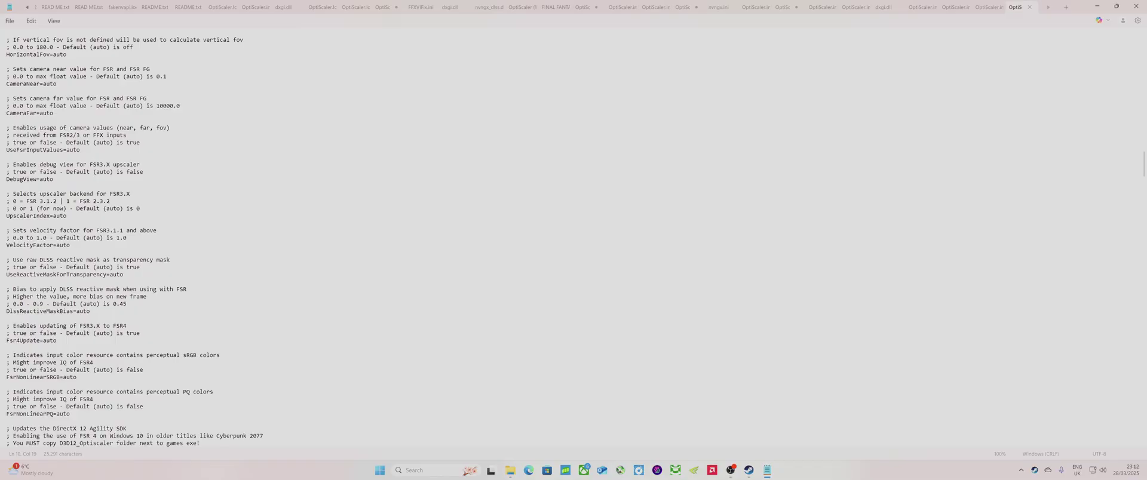
scroll(134, 237, "down", 2)
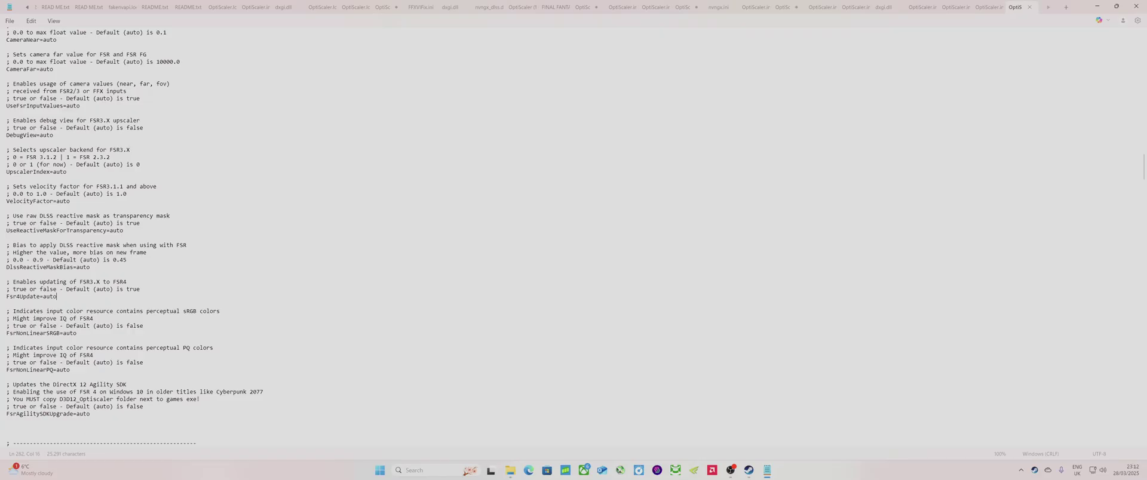
key("BackSpace")
key("BackSpace")
key("BackSpace")
key("BackSpace")
type("true")
Step: Enable the FPS overlay by setting ShowFps to true in the [Menu] section, and save the configuration file
scroll(573, 233, "down", 13)
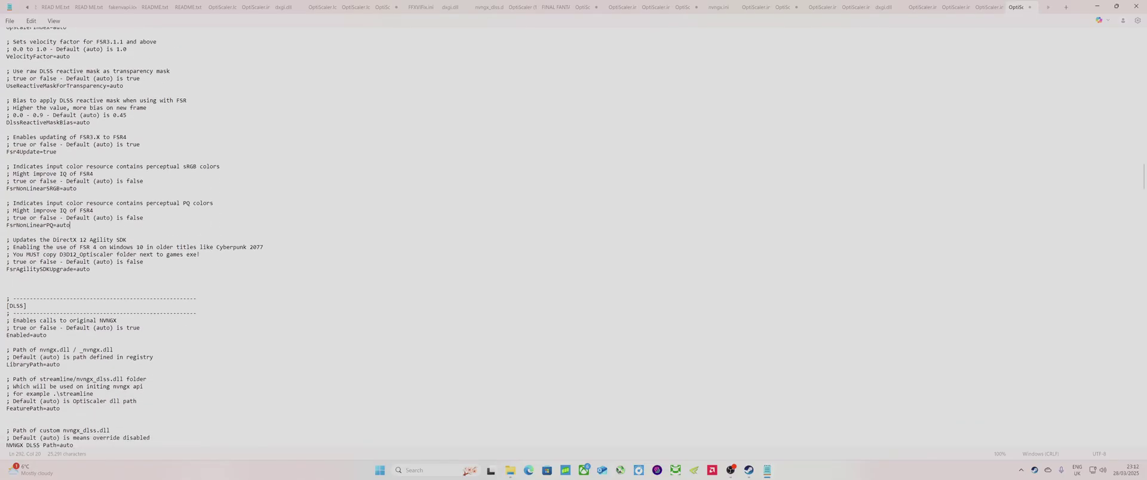
scroll(573, 233, "down", 15)
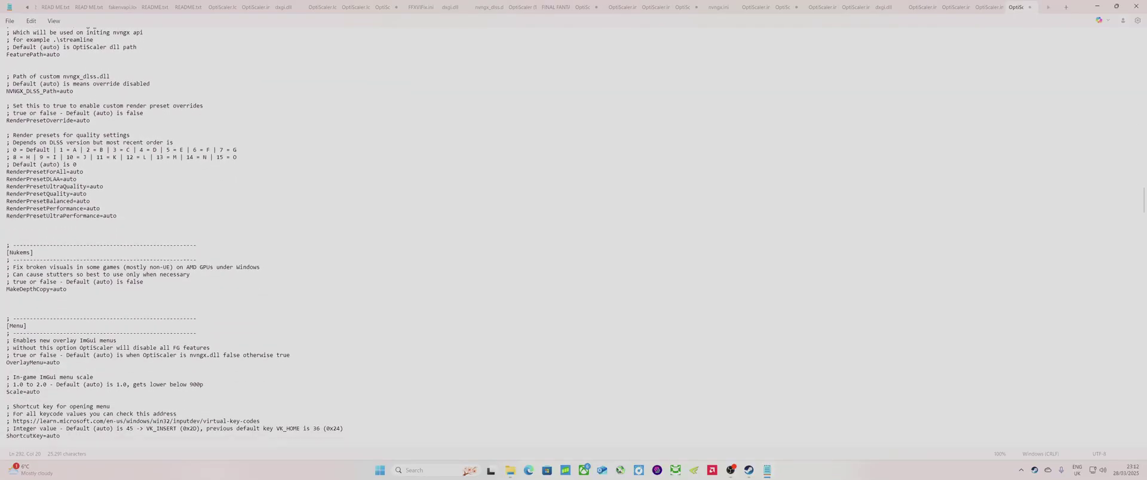
scroll(574, 233, "down", 3)
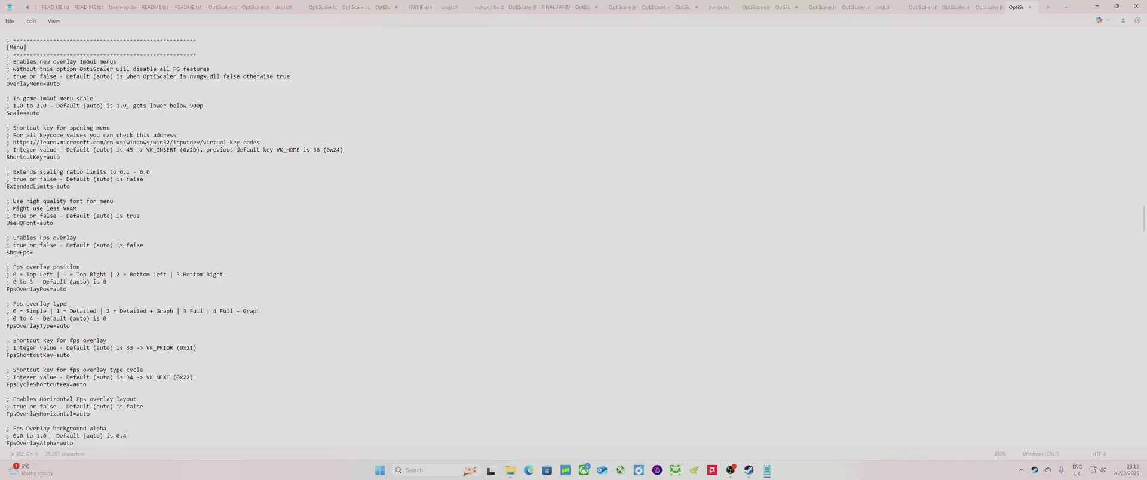
type("ue")
left_click(9, 20)
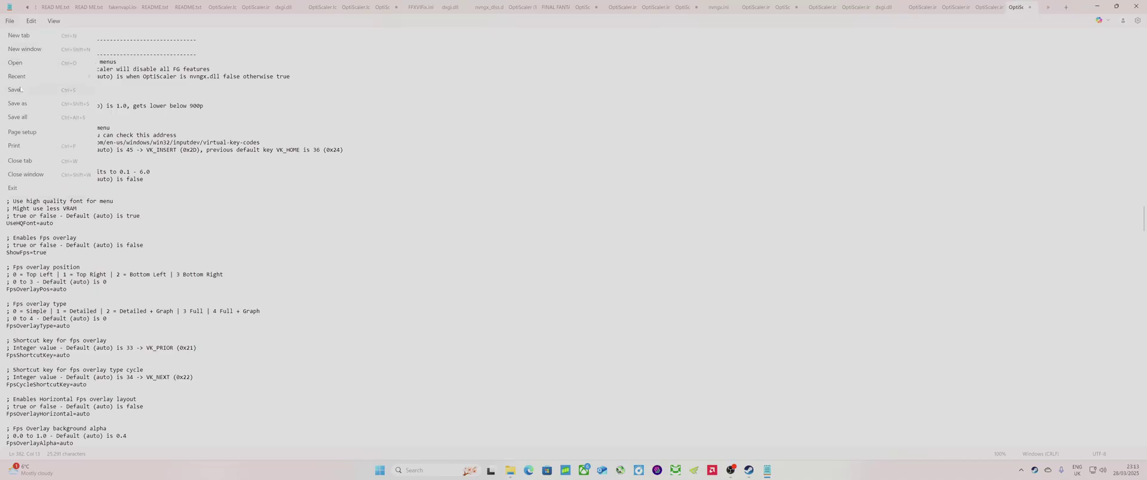
left_click(20, 90)
Step: Close the configuration file and the game folder, and apply the shortcut's properties with administrator permission
left_click(1136, 6)
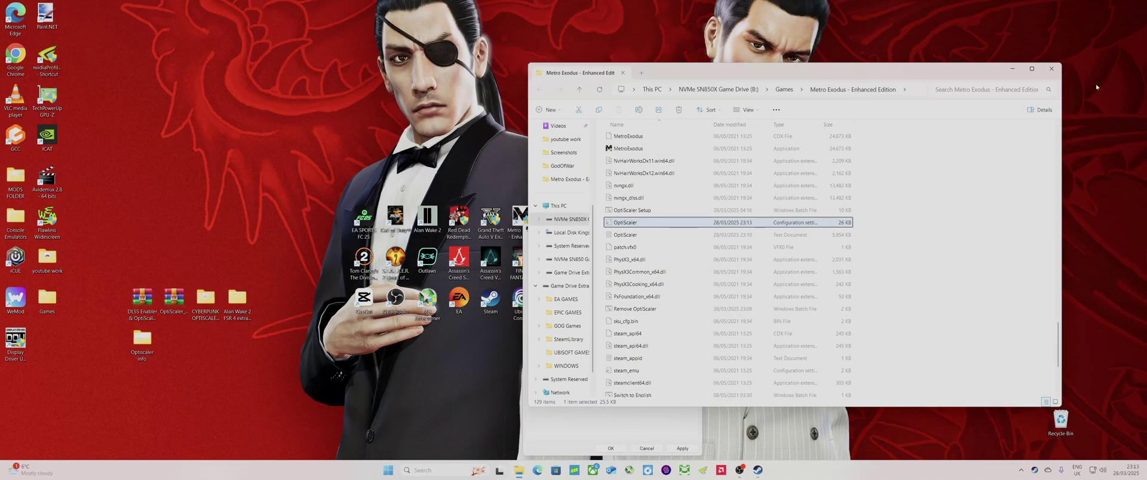
left_click(1051, 69)
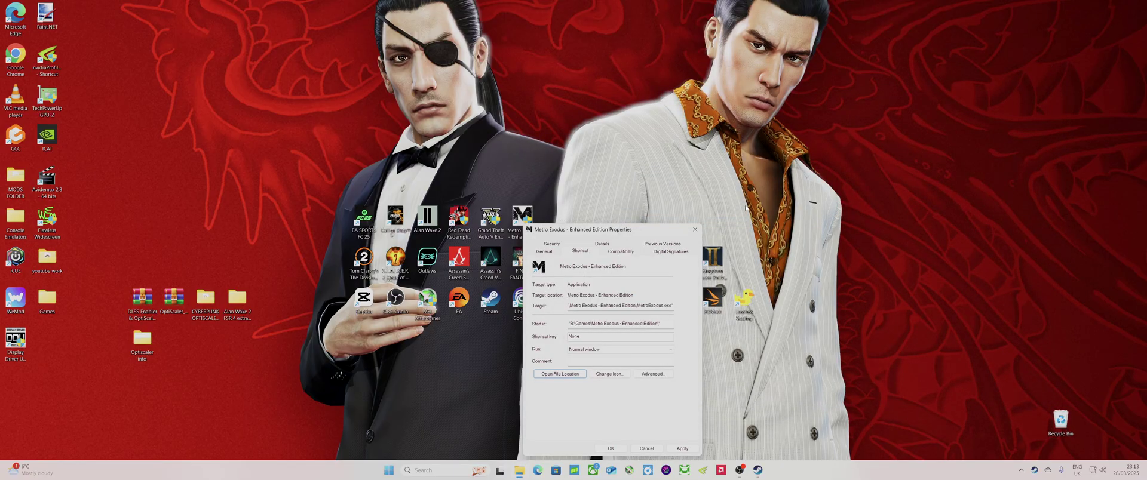
left_click(681, 449)
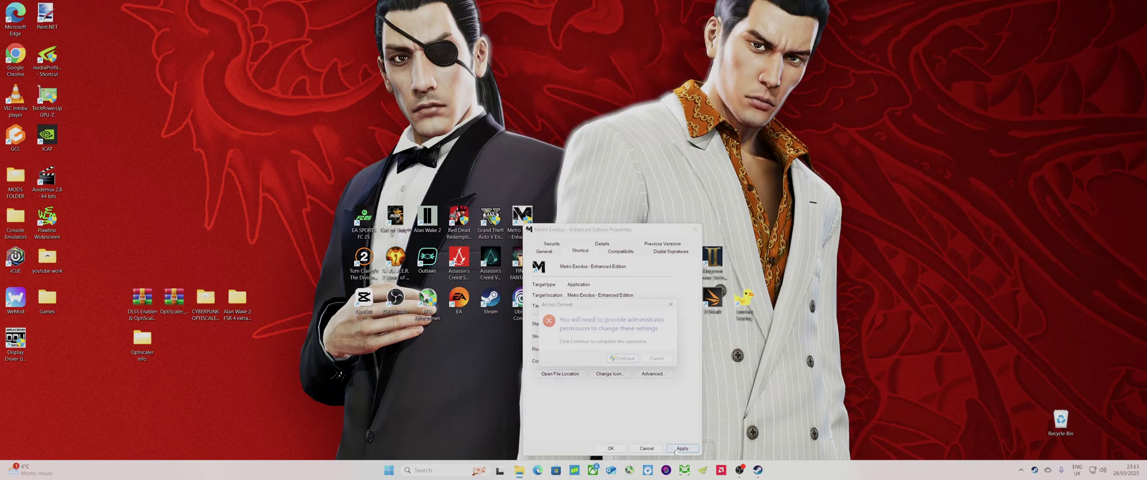
left_click(609, 448)
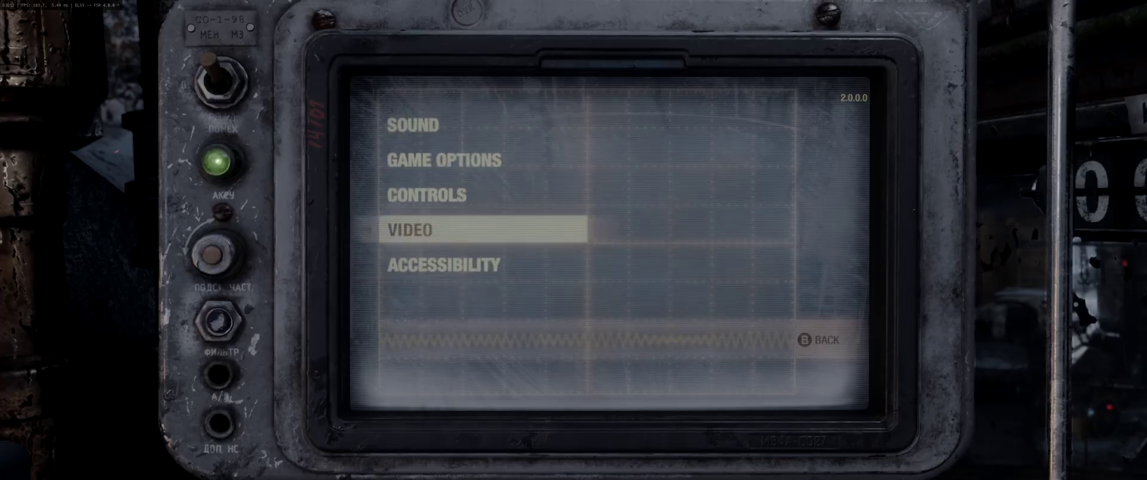
Step: Leave the game's options menu, walk through the tunnel to check the upscaled image with the FPS overlay, and pause the game
key("Escape")
key("Left")
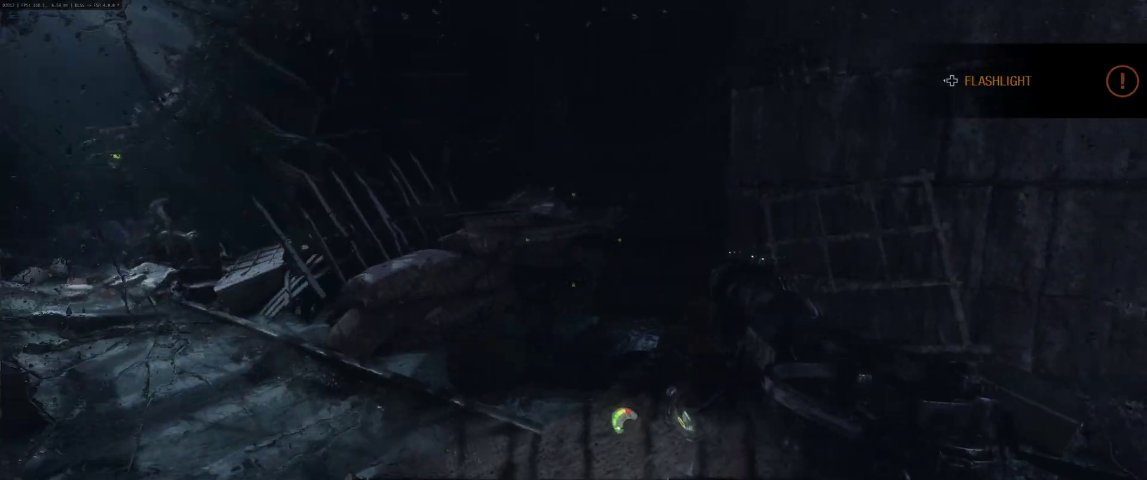
key("w")
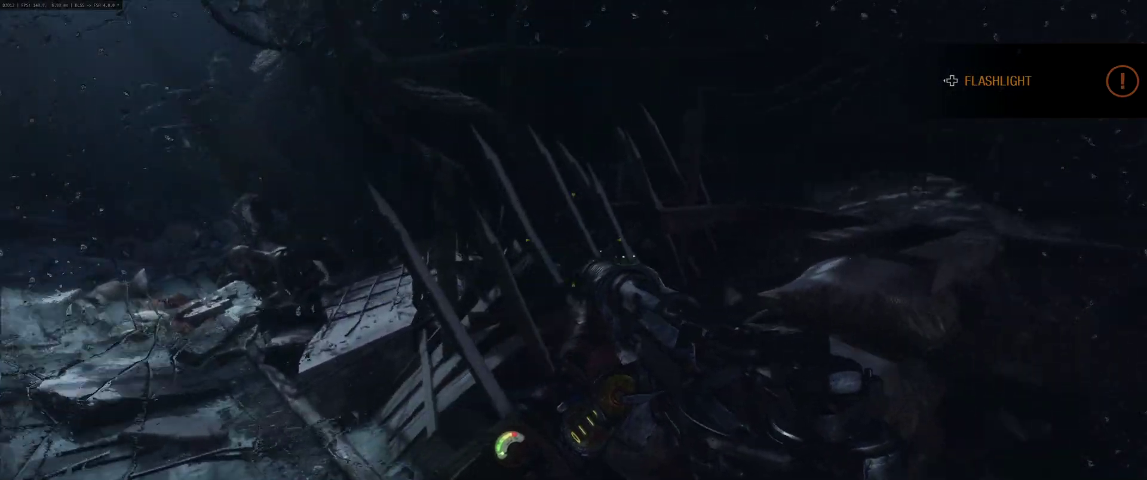
key("w")
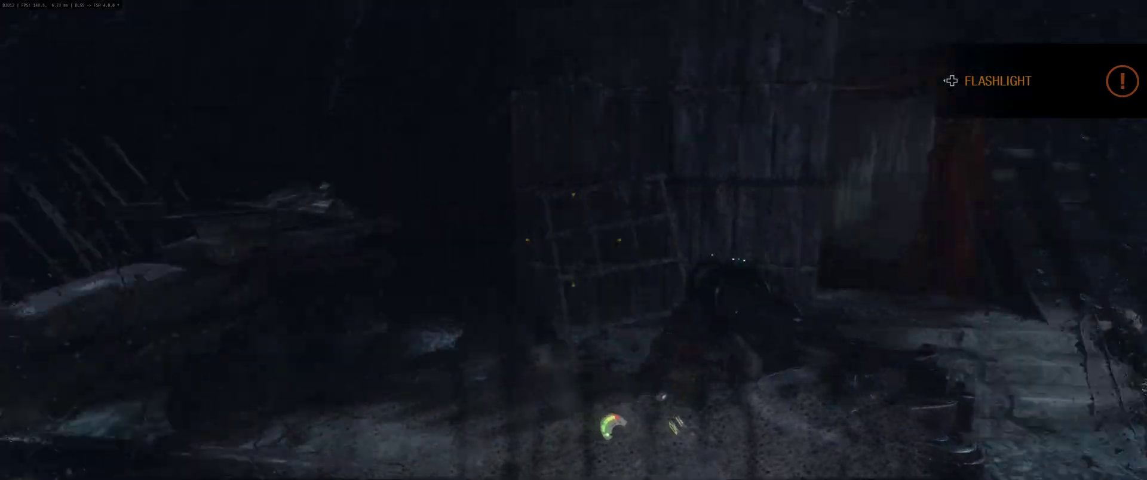
key("w")
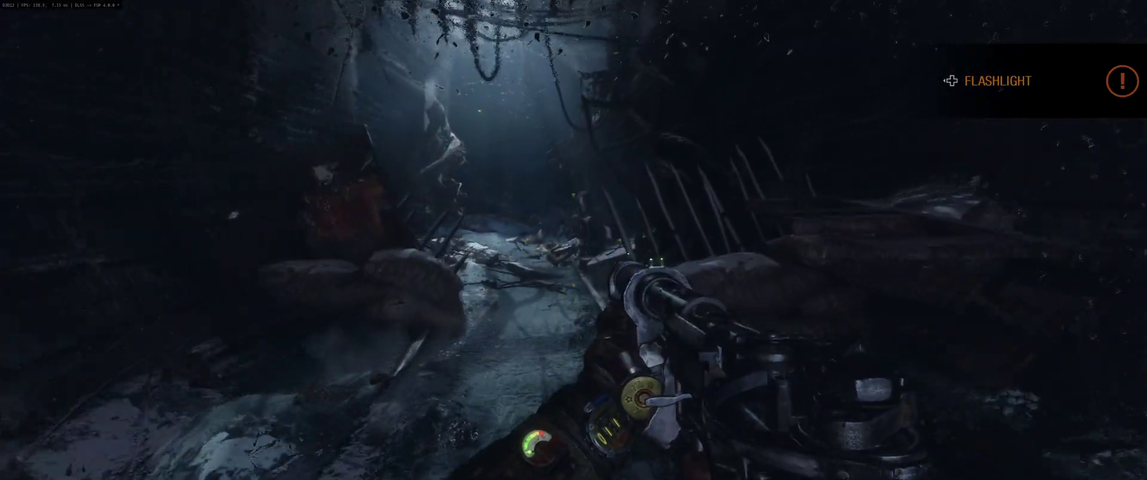
key("w")
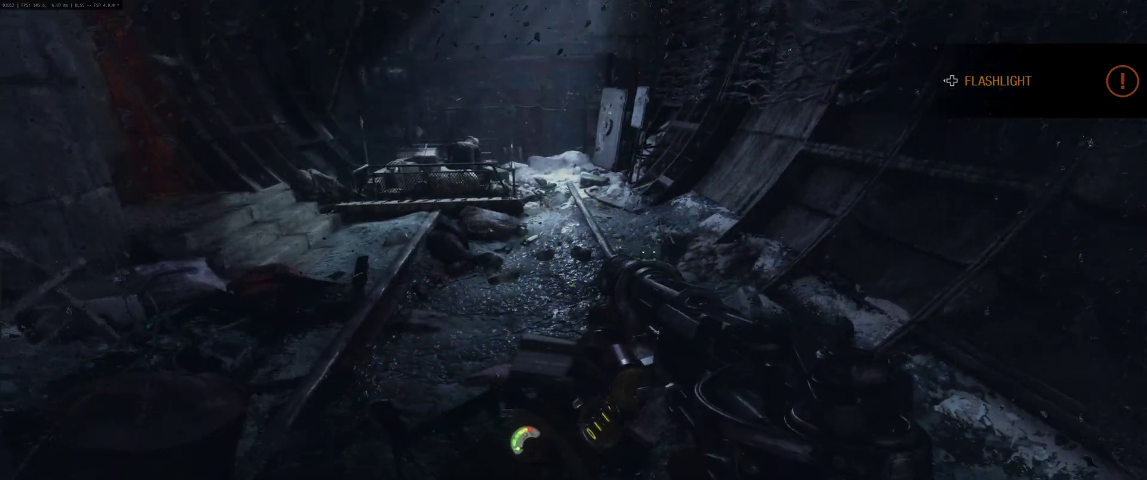
key("w")
key("Escape")
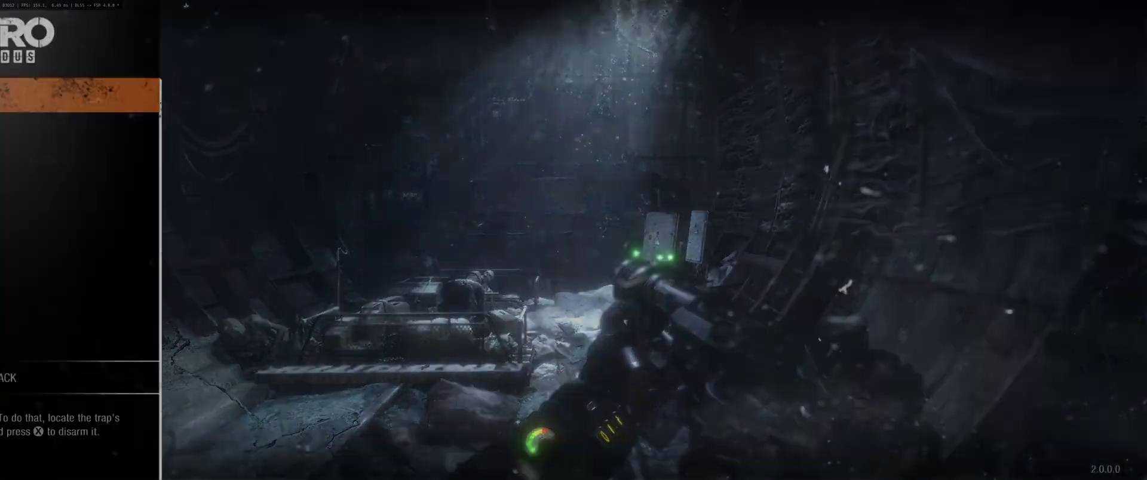